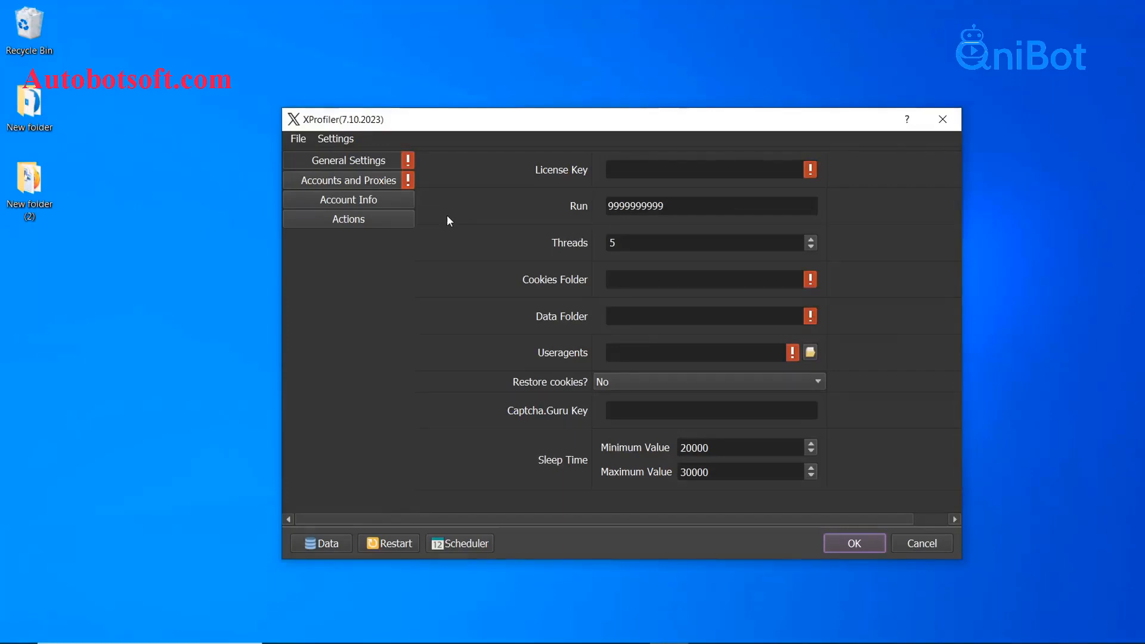
Show XProfiler's General Settings page, where the License Key field is still empty
click(377, 162)
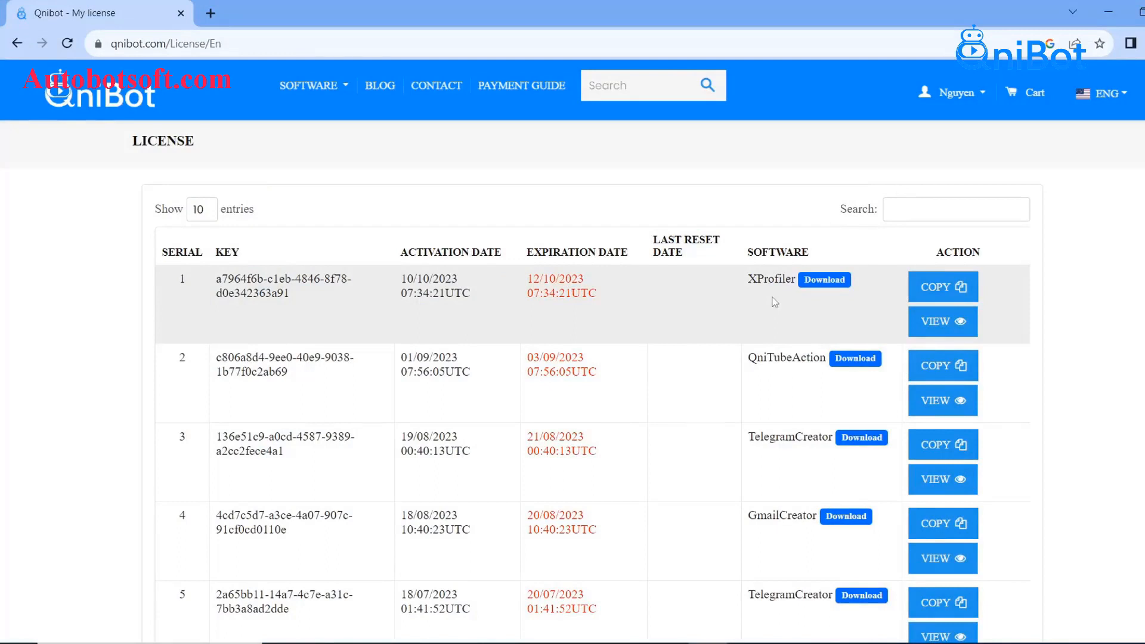
Copy the XProfiler licence key from the Qnibot My license page and return to XProfiler
drag(313, 298, 217, 287)
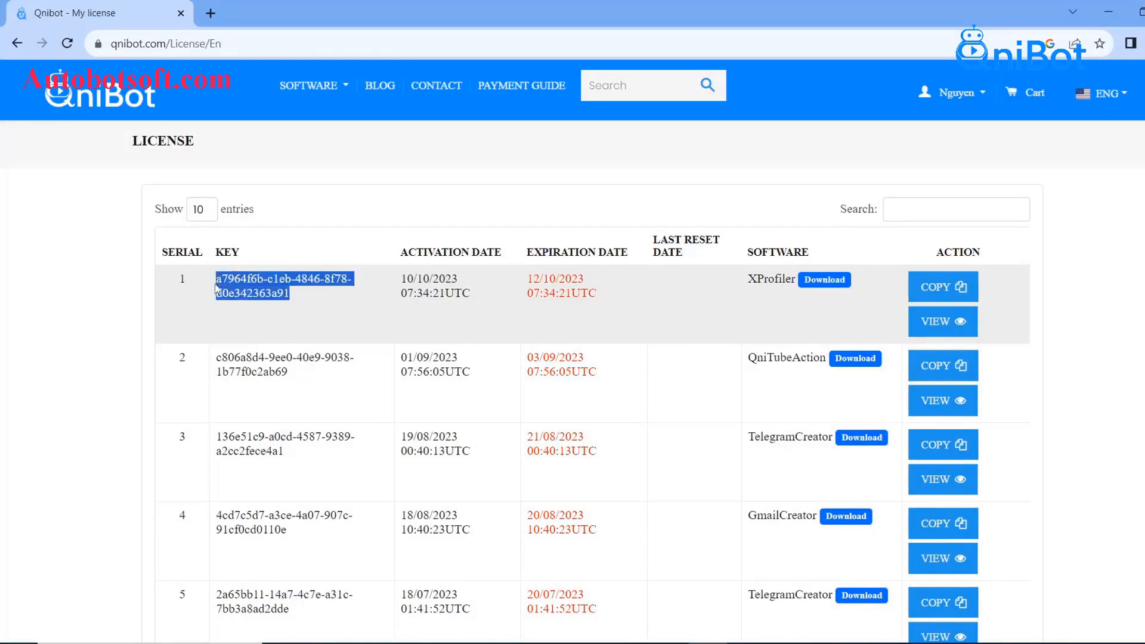
click(319, 298)
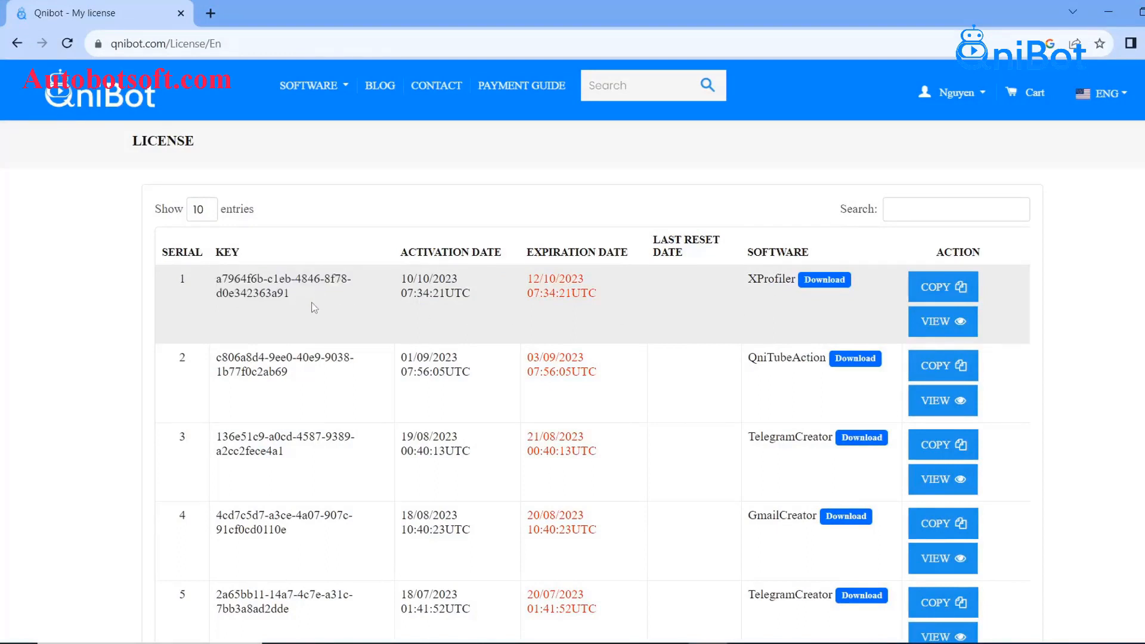
click(942, 293)
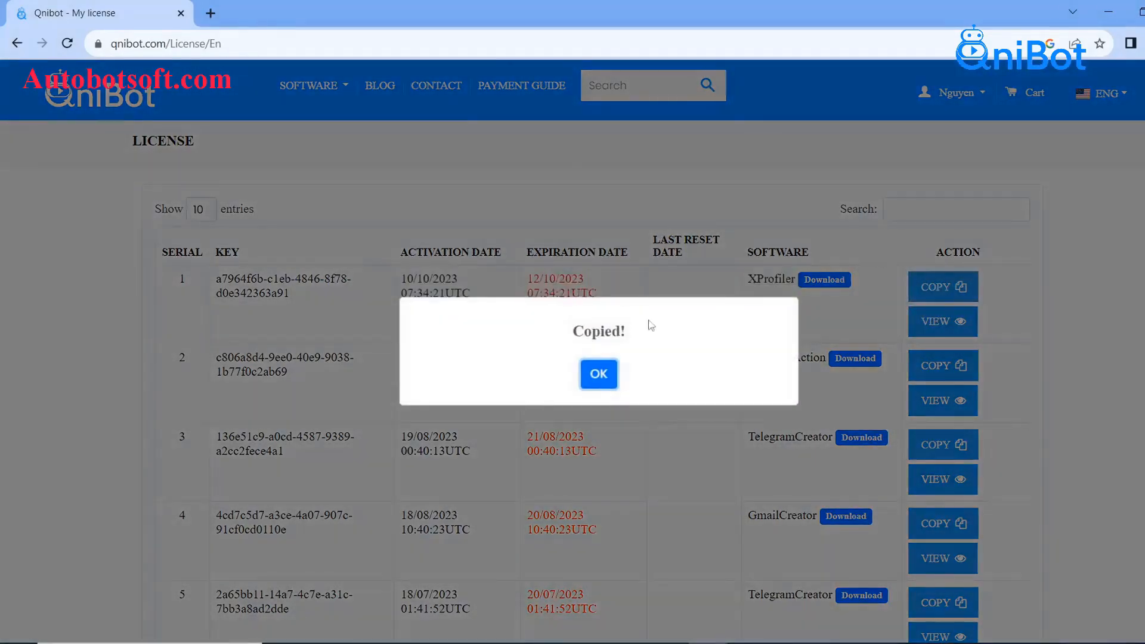
click(596, 375)
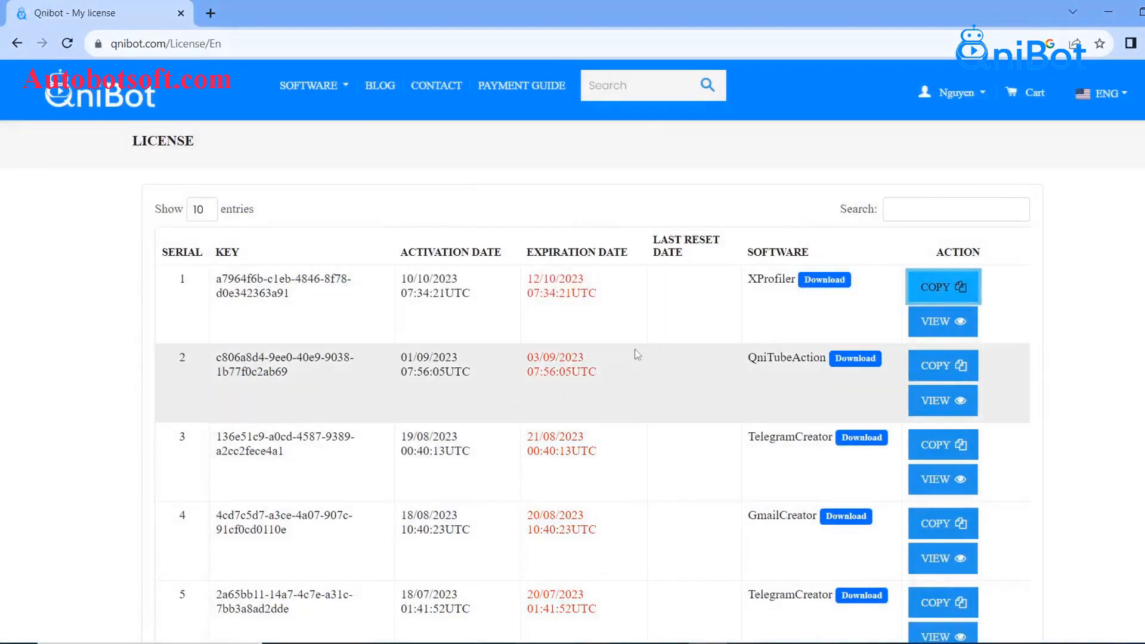
click(674, 643)
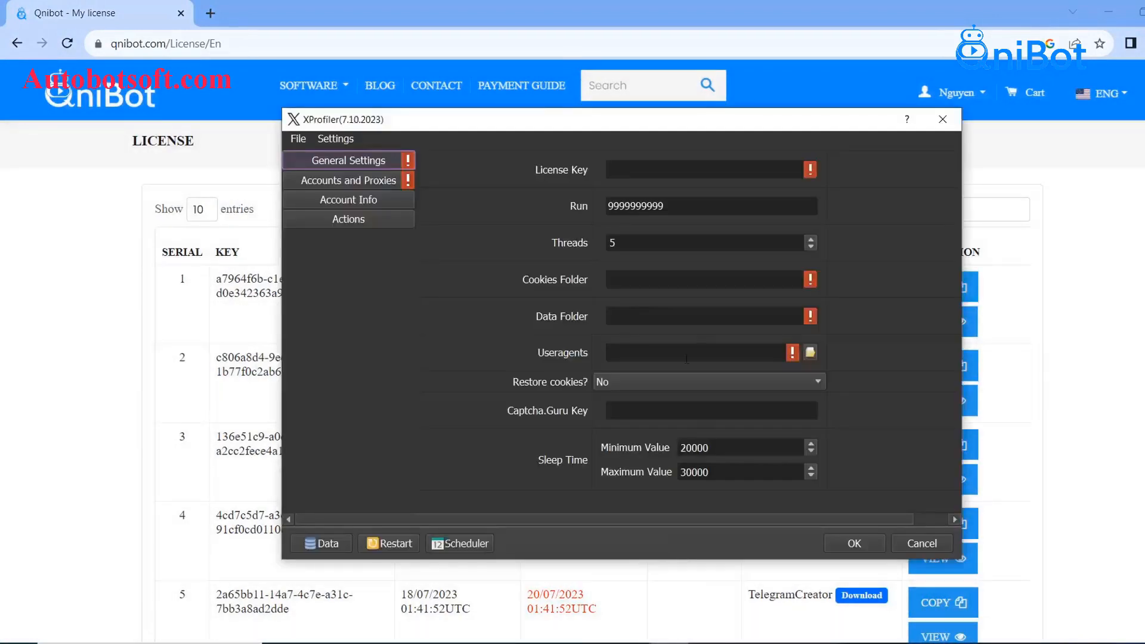
Paste the copied licence key into XProfiler's License Key field and select the Run value
right_click(639, 169)
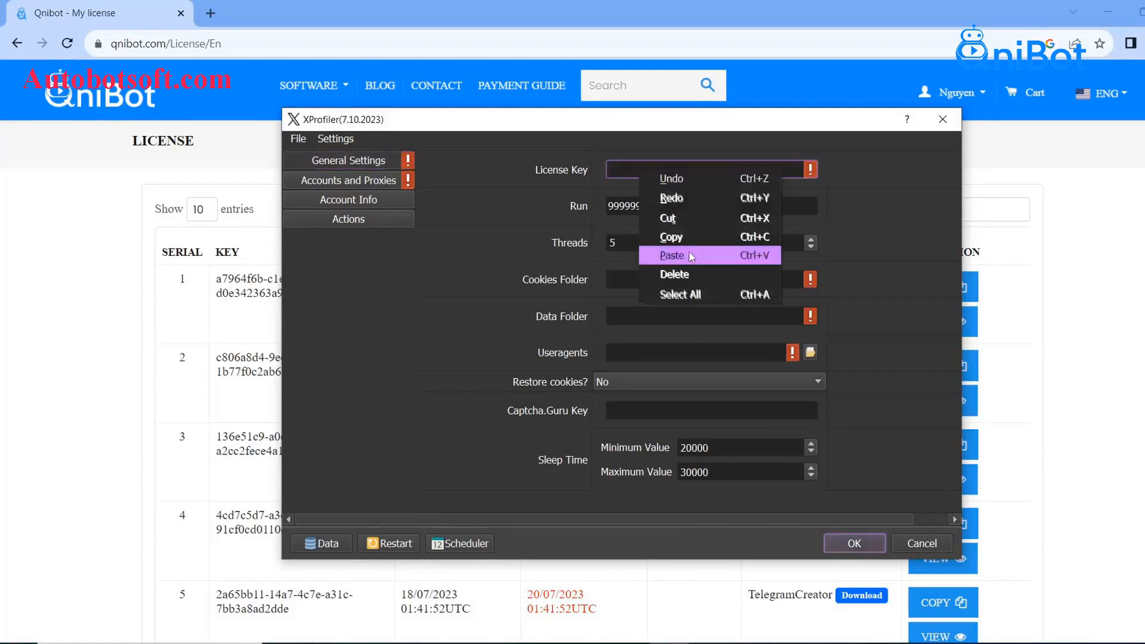
click(689, 253)
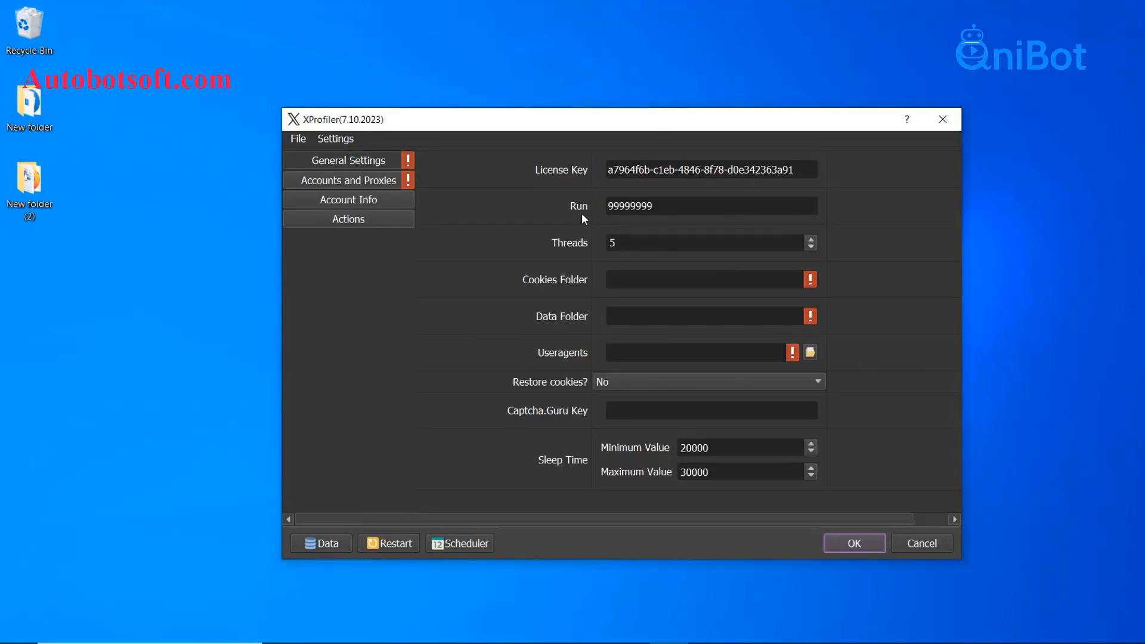
drag(653, 206, 606, 206)
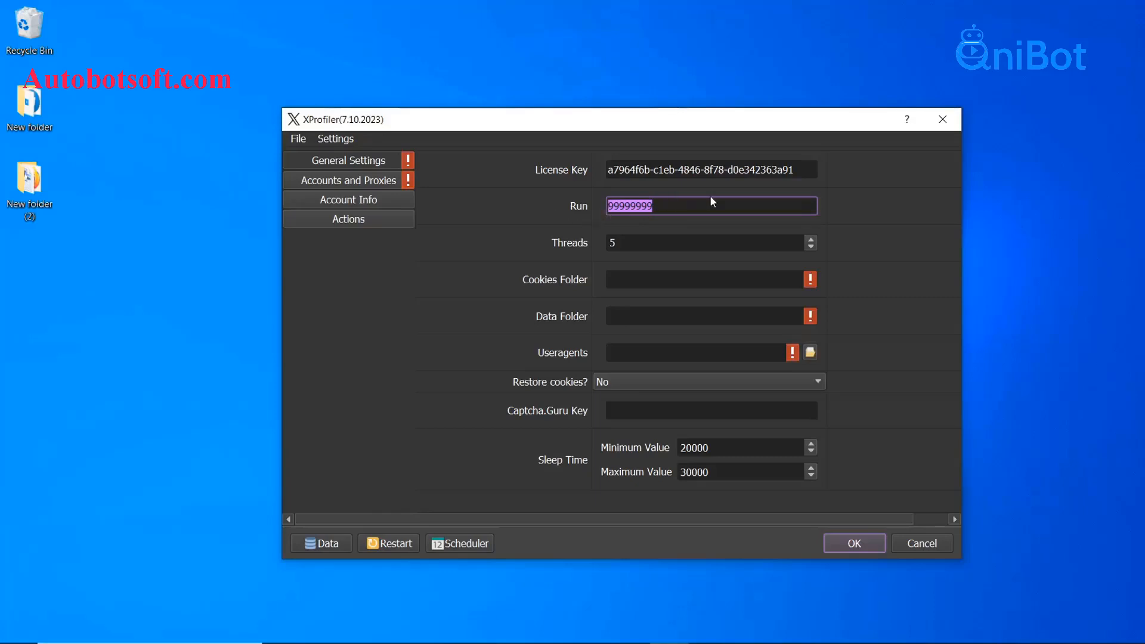
Change the Run value from 99999999 to 100, leaving Threads at 5
key(BackSpace)
text(100)
click(891, 206)
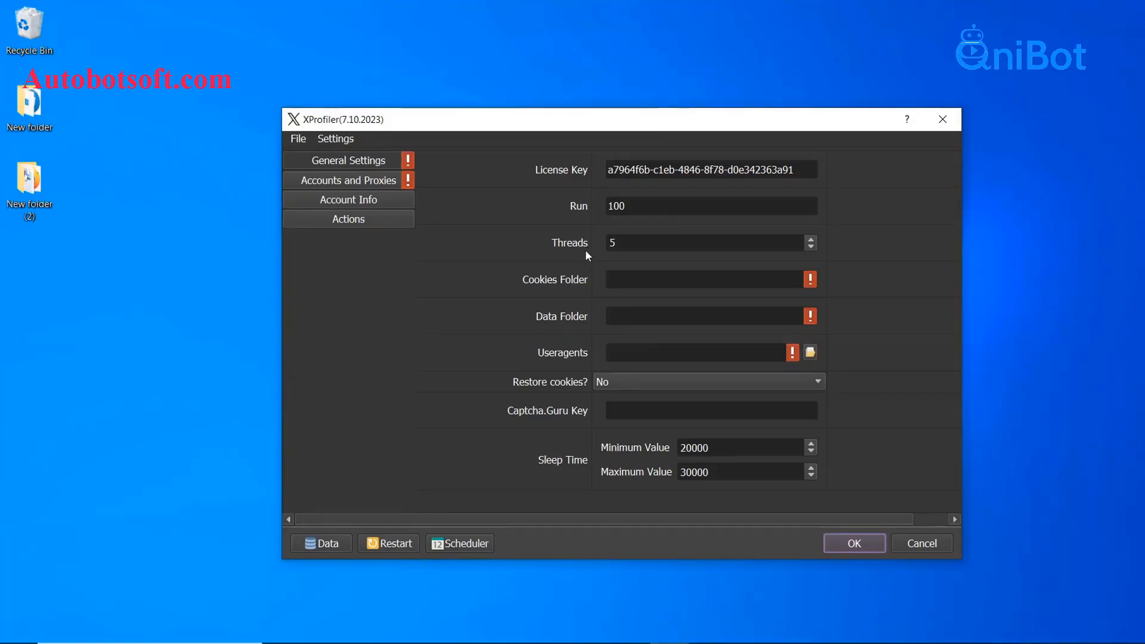
click(627, 243)
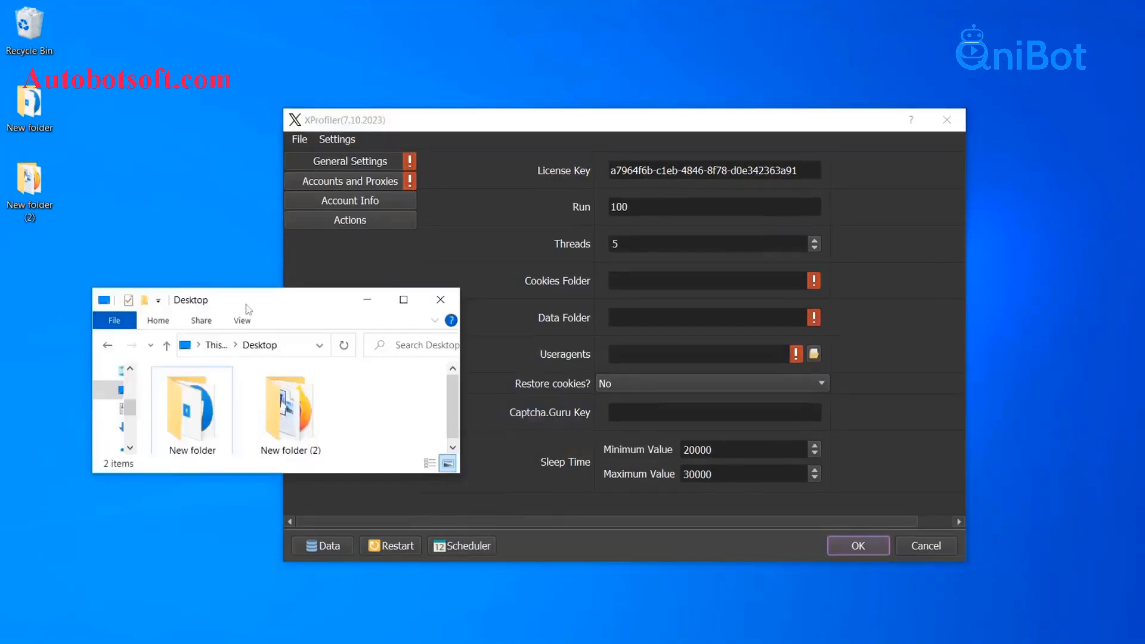
Create a new folder named Cookies on the Desktop
drag(281, 317, 288, 326)
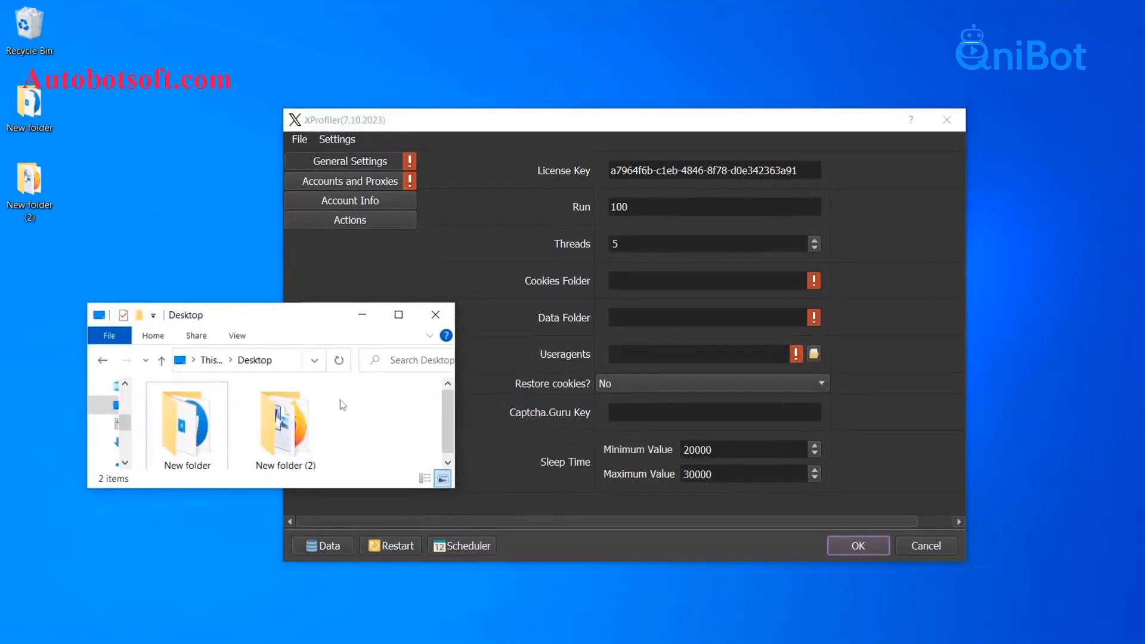
right_click(352, 418)
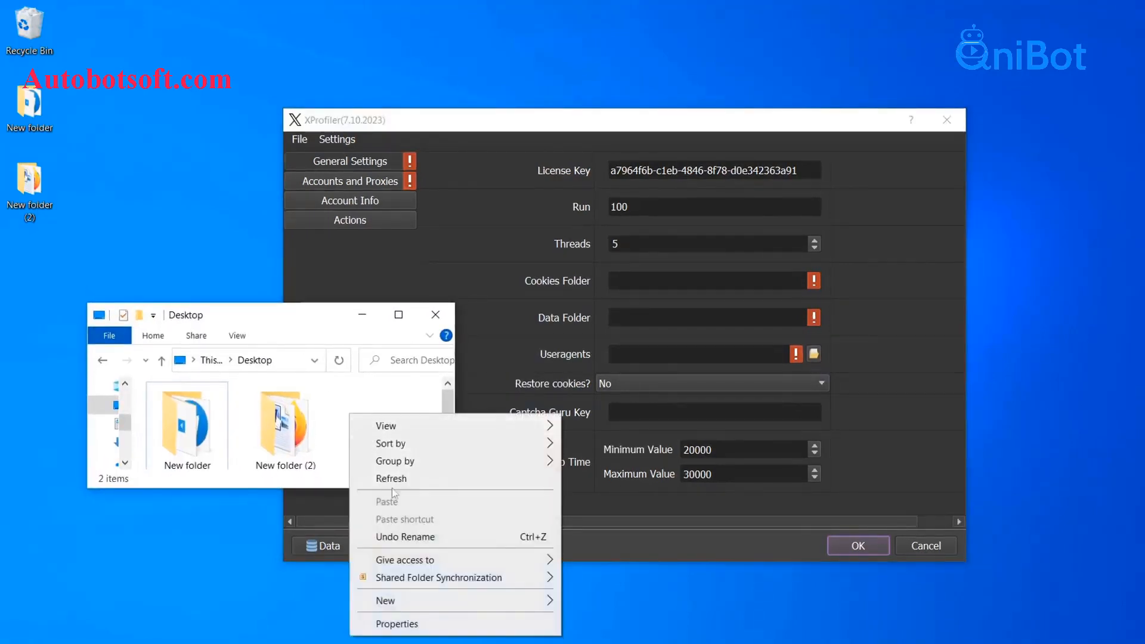
mouse_move(475, 602)
click(628, 434)
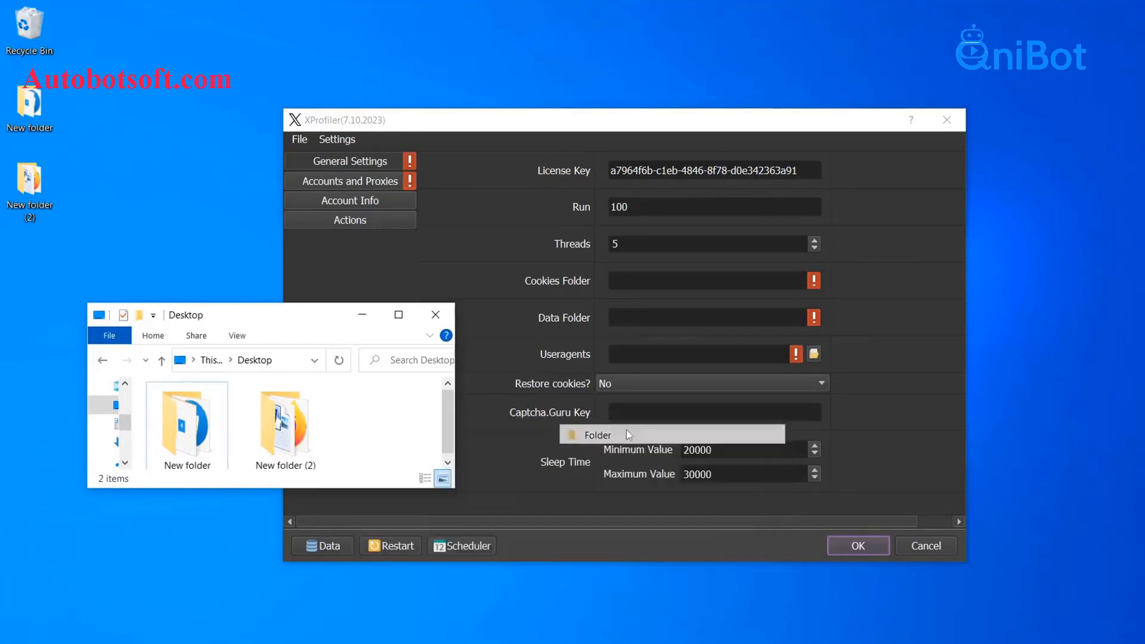
text(Cookies)
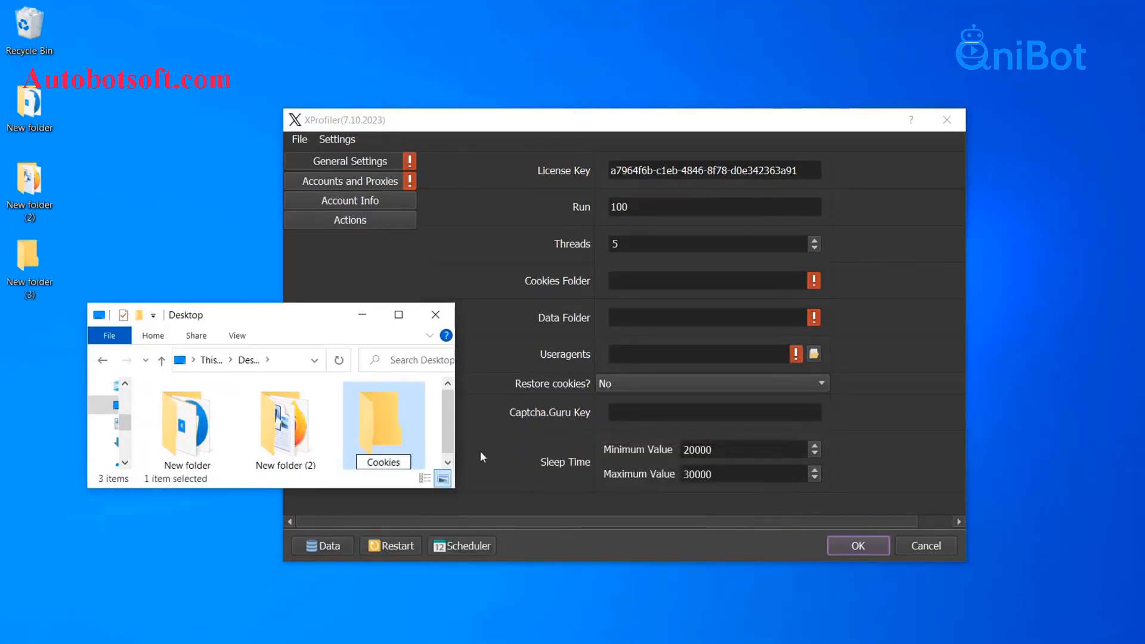
key(Return)
Paste the Cookies folder's path into XProfiler's Cookies Folder field
double_click(372, 441)
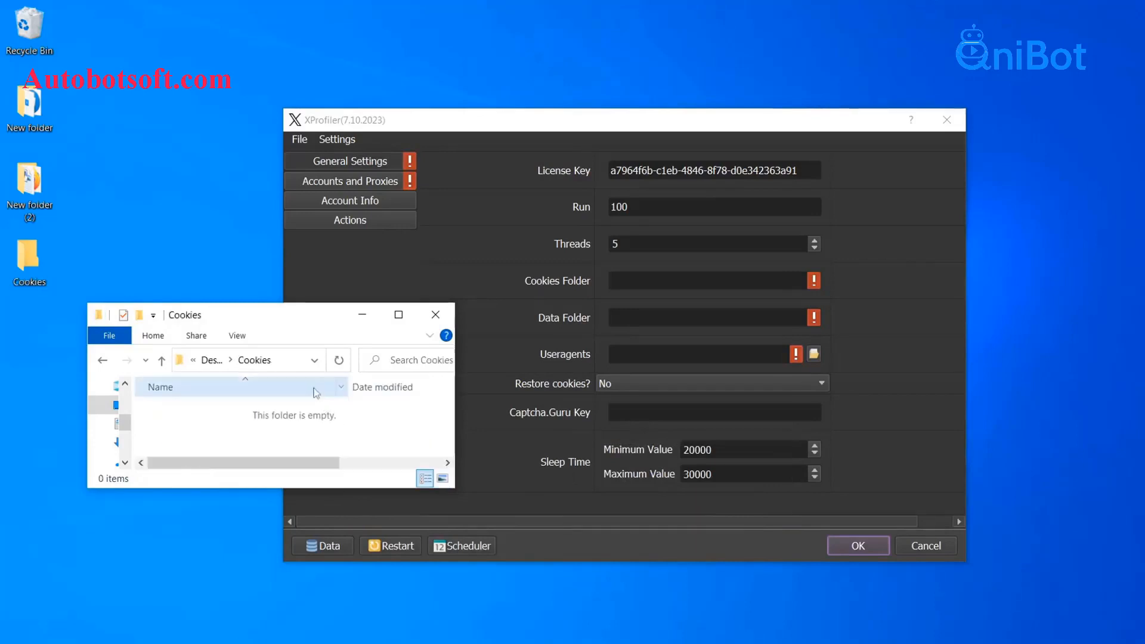
click(289, 365)
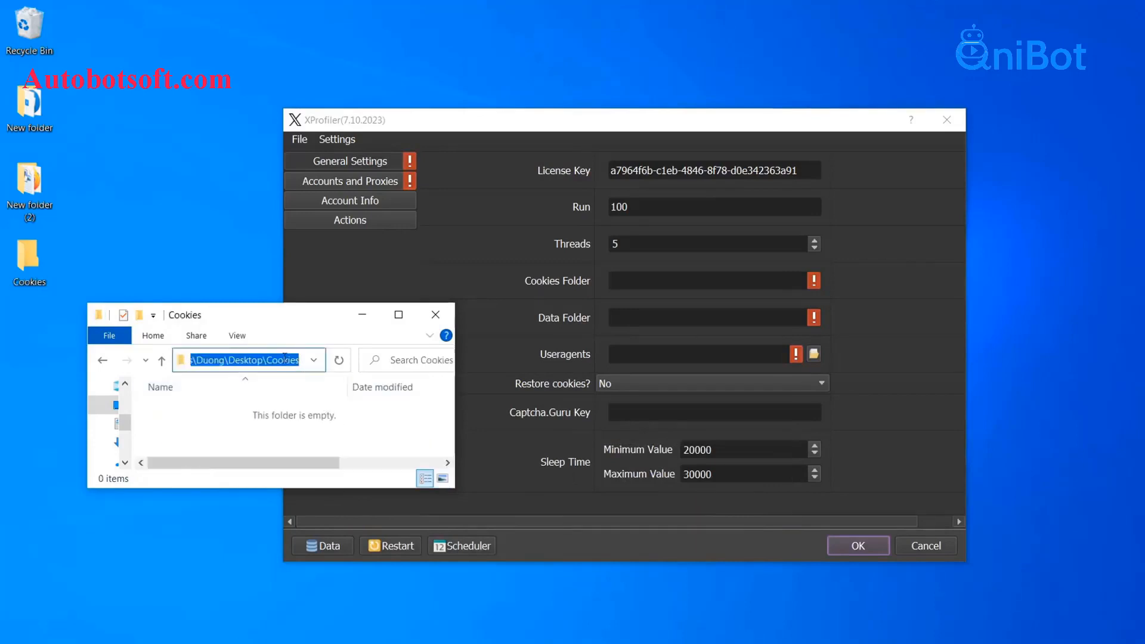
right_click(622, 279)
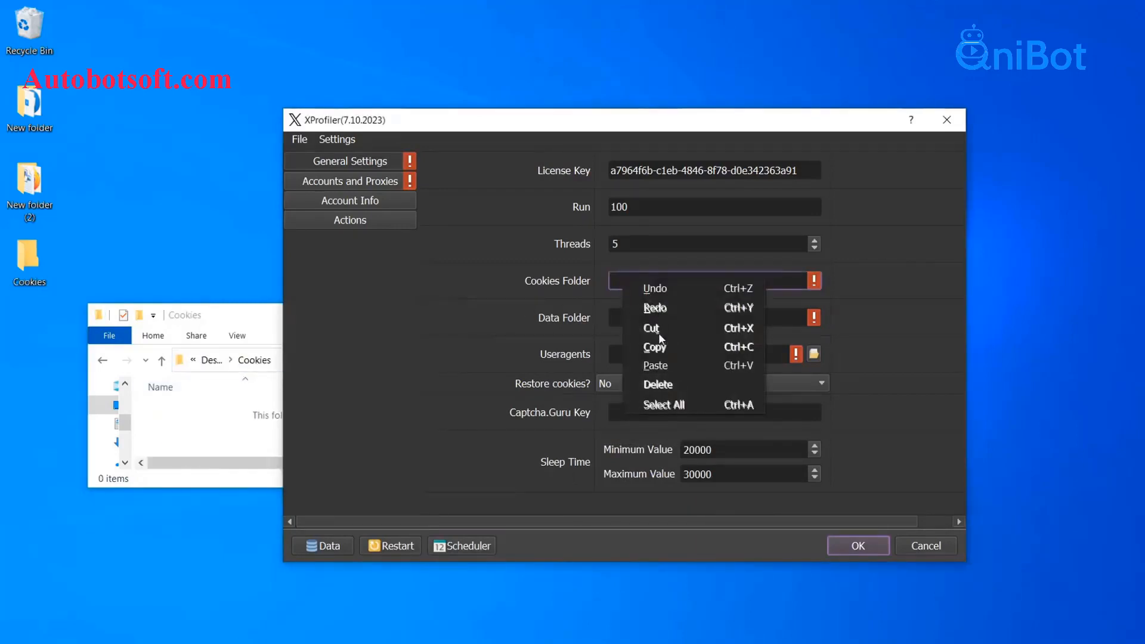
click(658, 365)
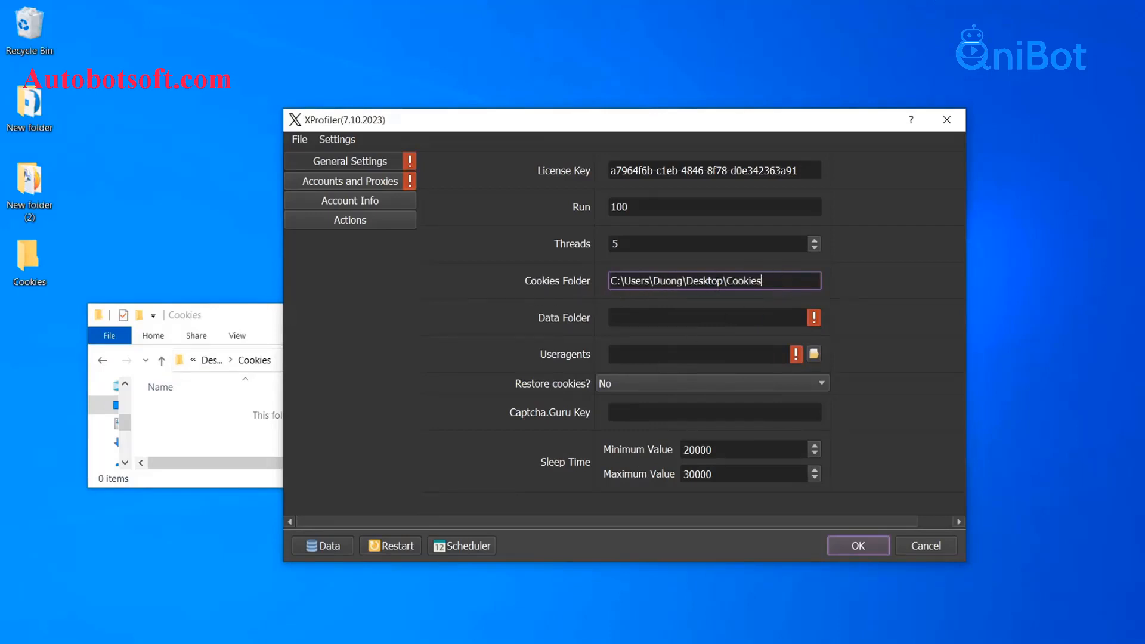
click(840, 279)
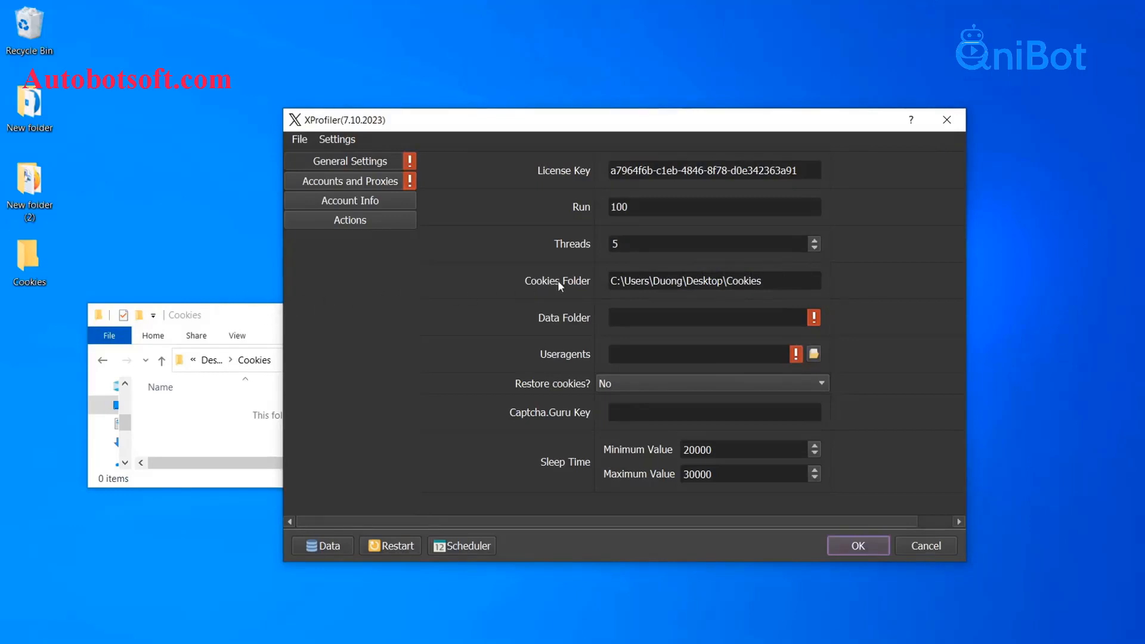
click(249, 323)
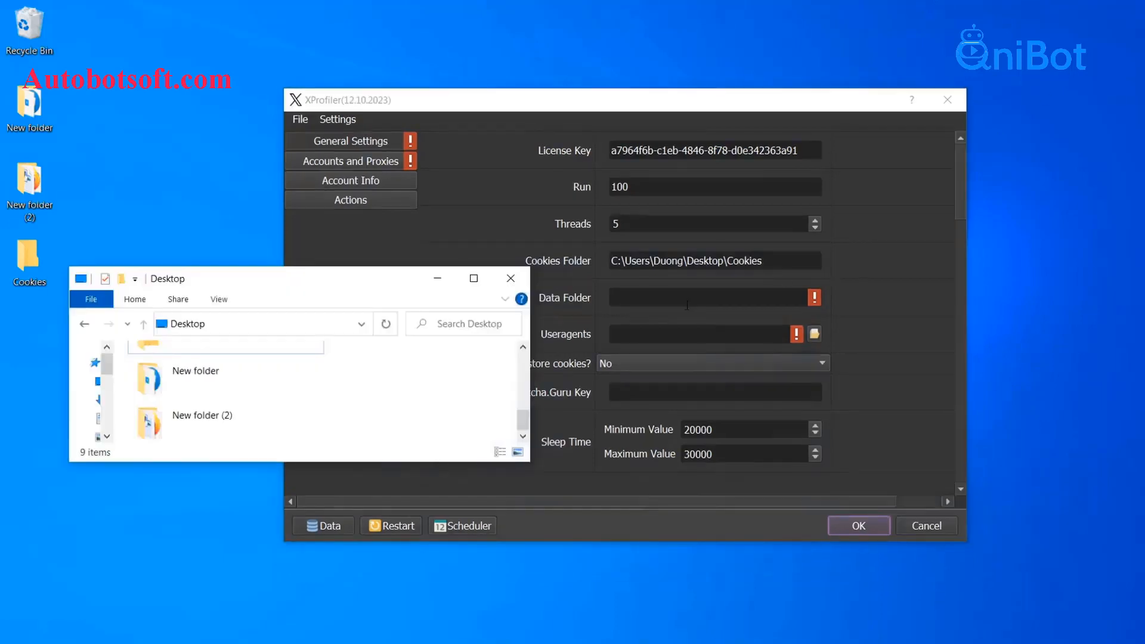
Create another new folder named Data on the Desktop
right_click(342, 389)
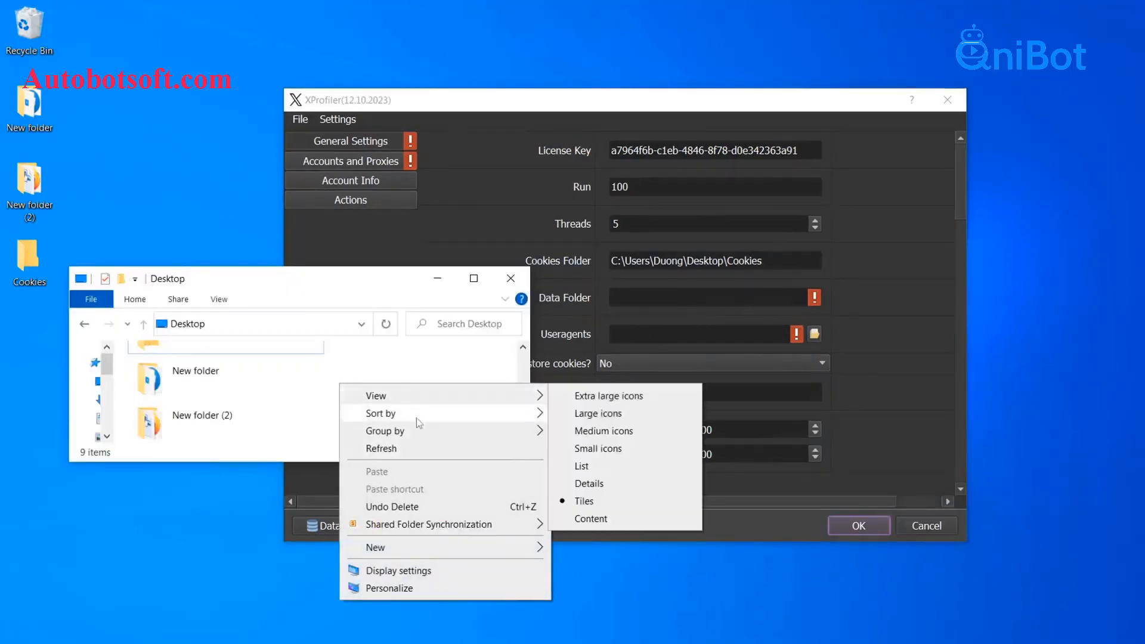
mouse_move(426, 549)
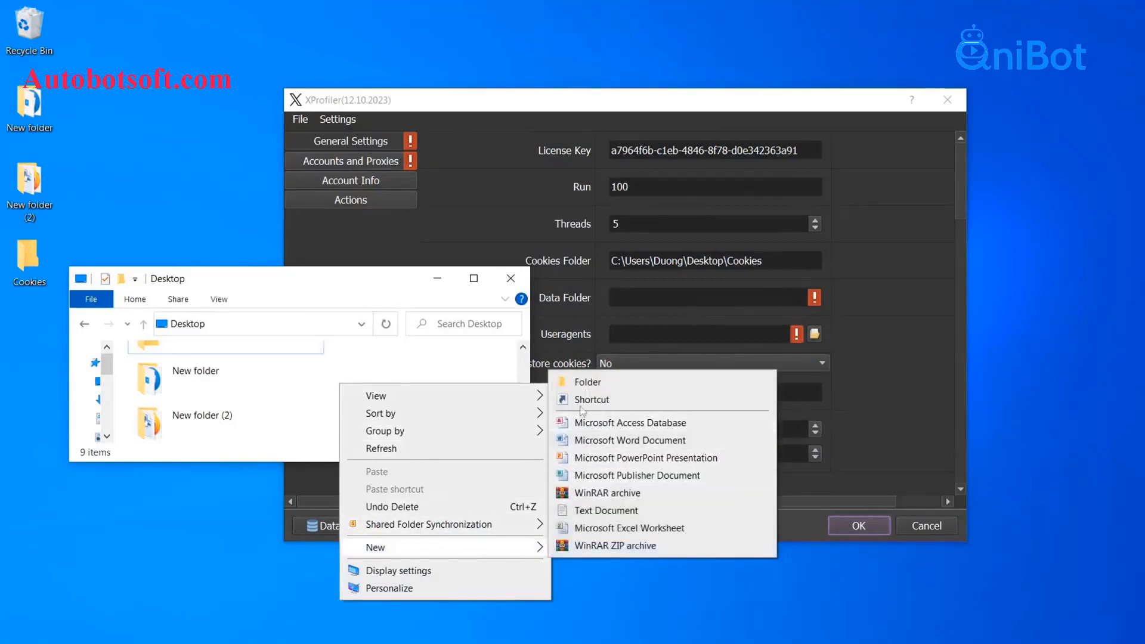
click(592, 384)
text(Data)
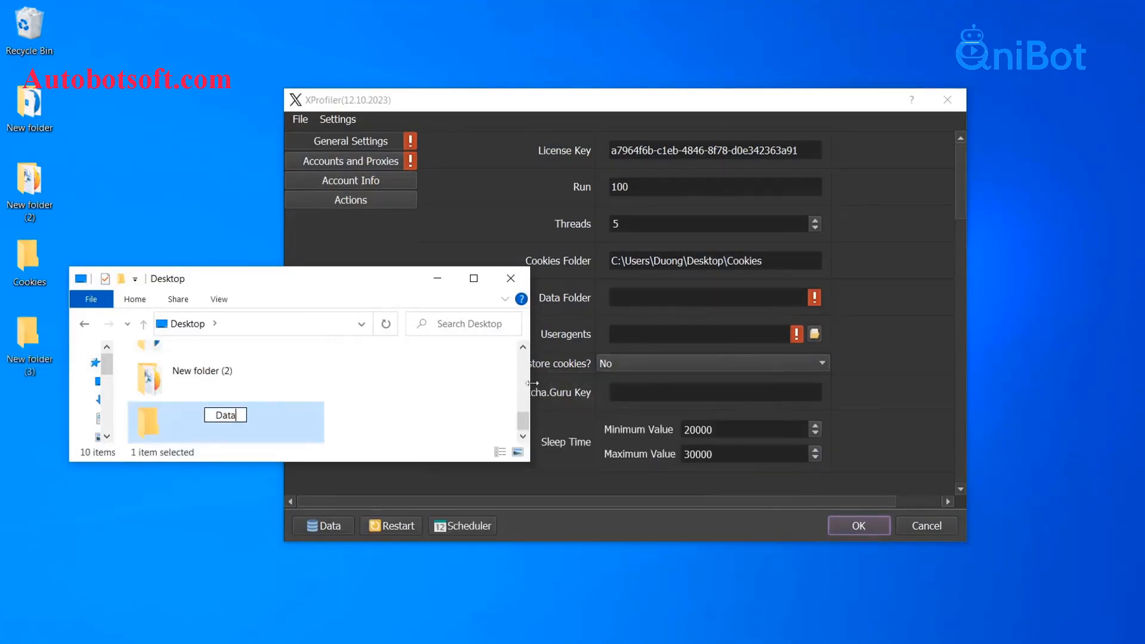
key(Return)
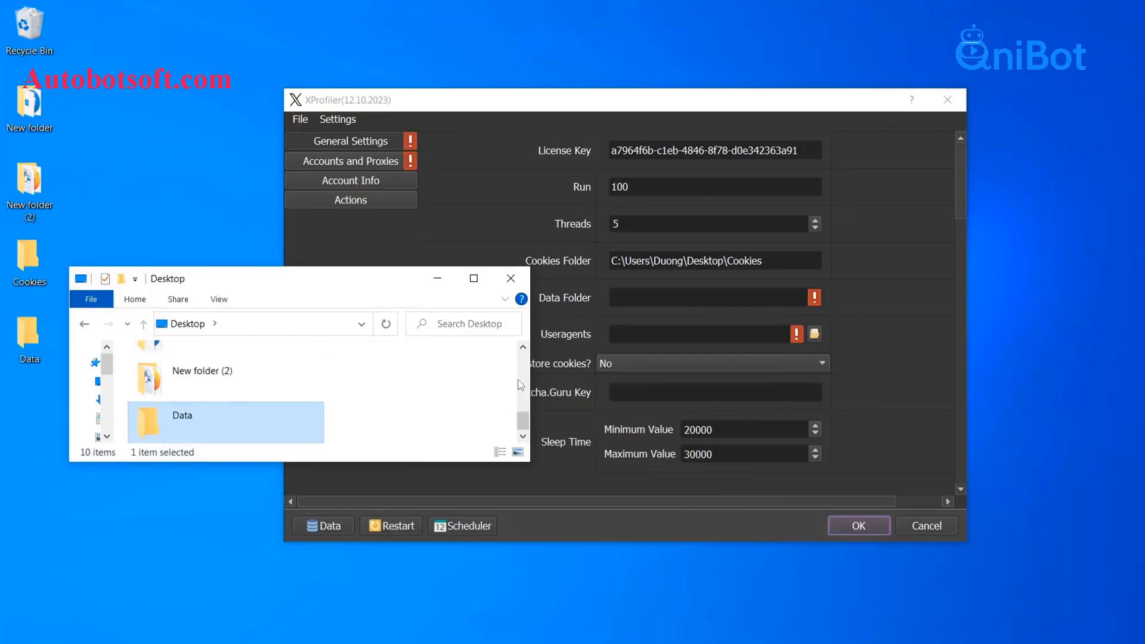
Paste the Data folder's path into XProfiler's Data Folder field
double_click(306, 425)
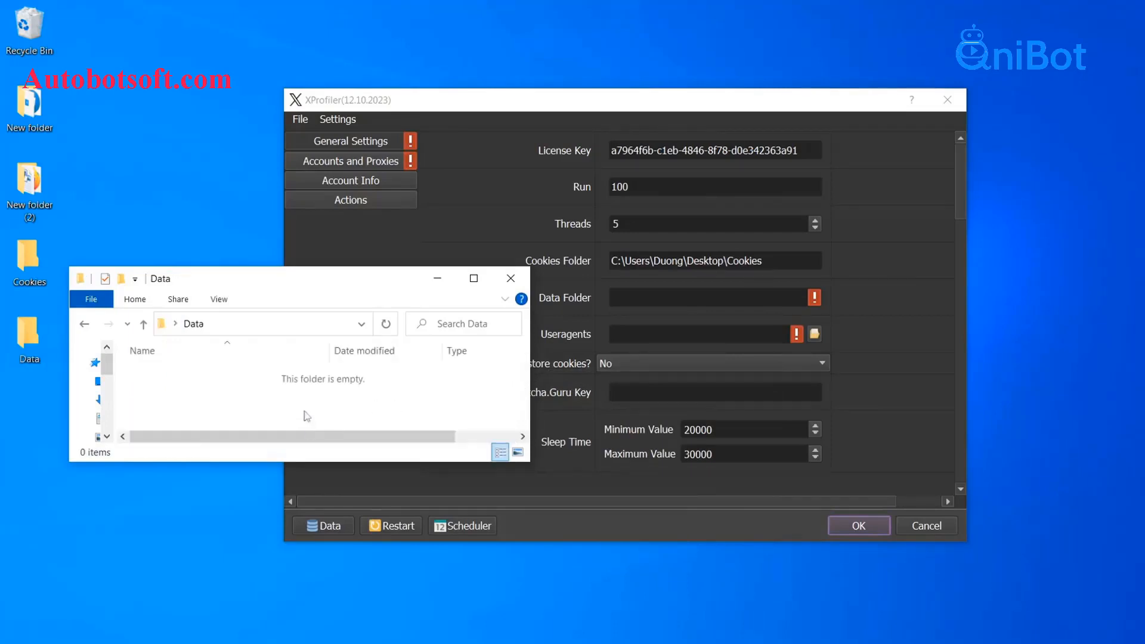
click(327, 325)
key(ctrl+c)
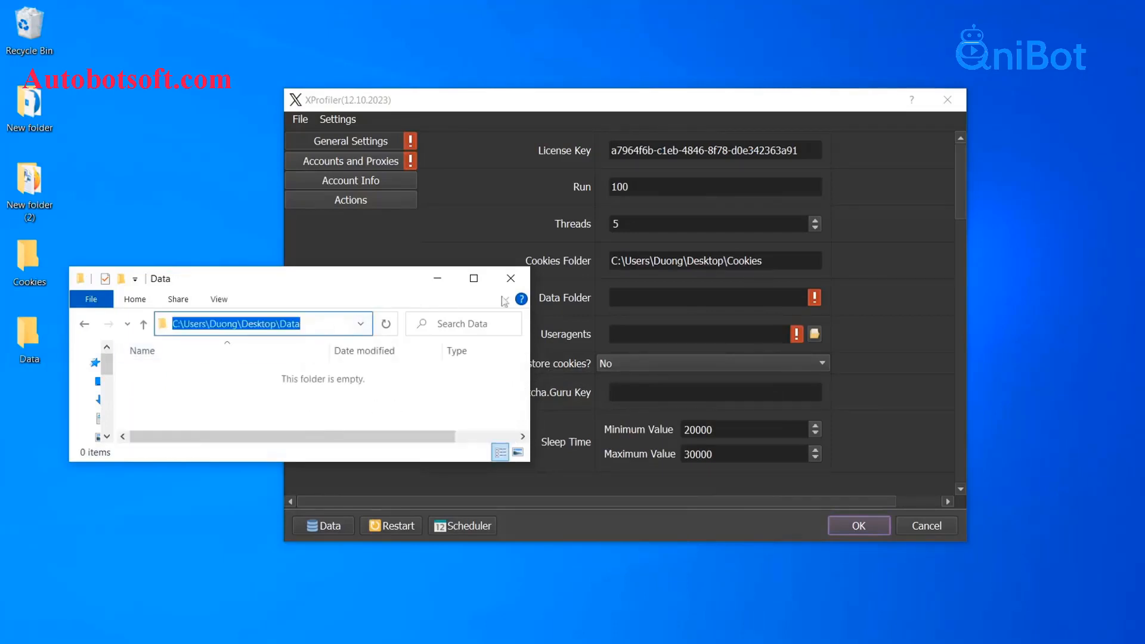
click(620, 298)
right_click(618, 292)
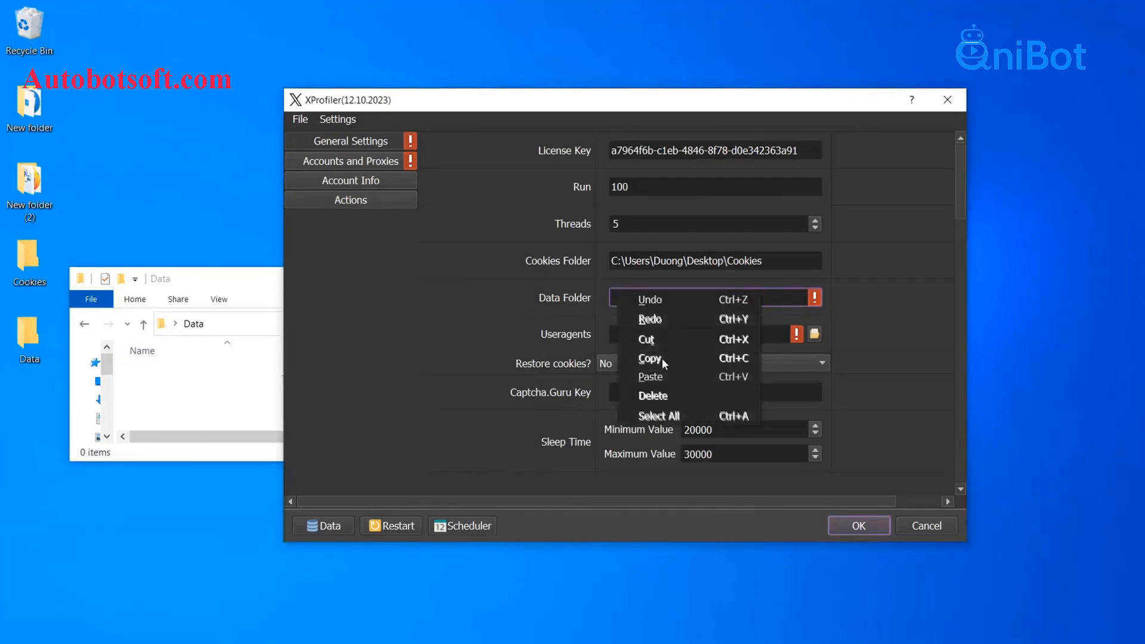
click(656, 375)
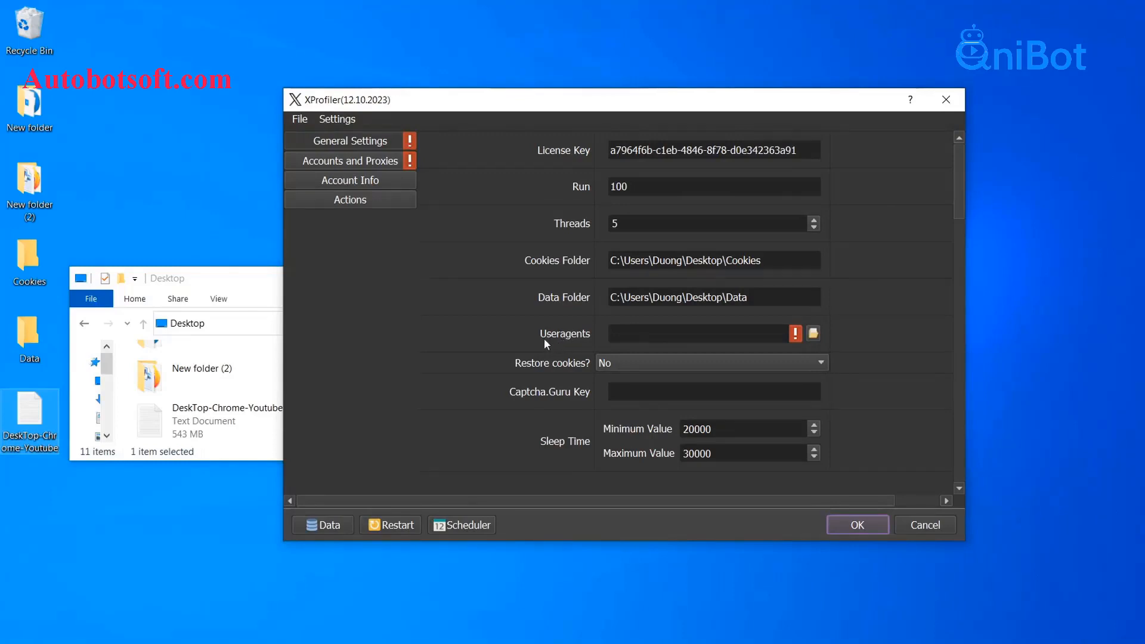
Set Useragents to DeskTop-Chrome-Youtube.txt on the Desktop, then minimize File Explorer
click(257, 285)
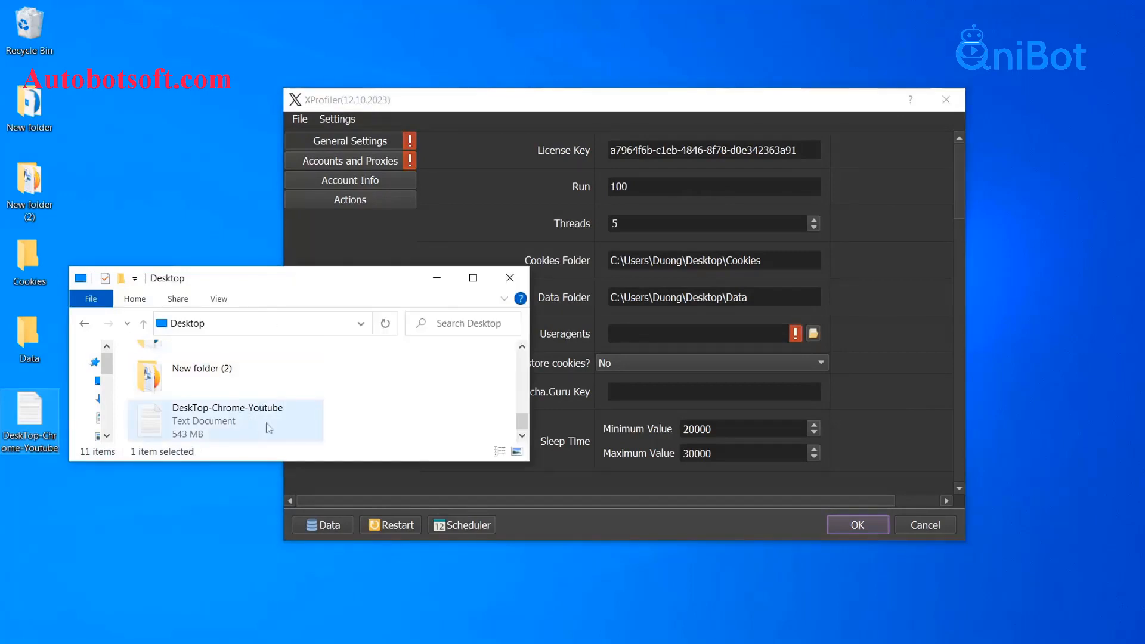
drag(357, 282, 334, 277)
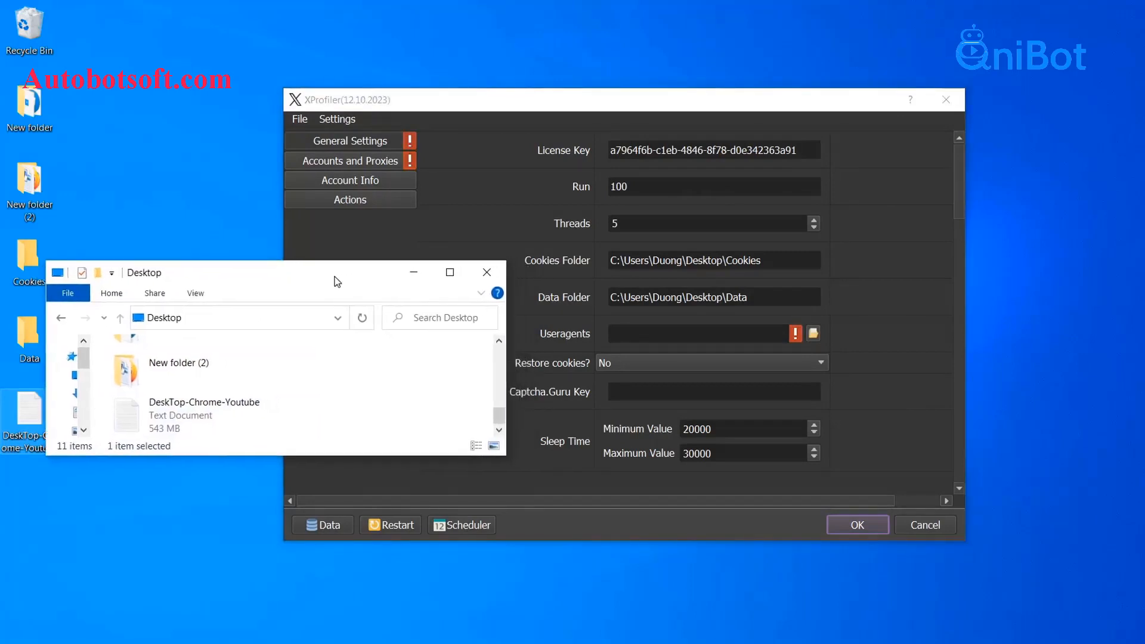
click(810, 334)
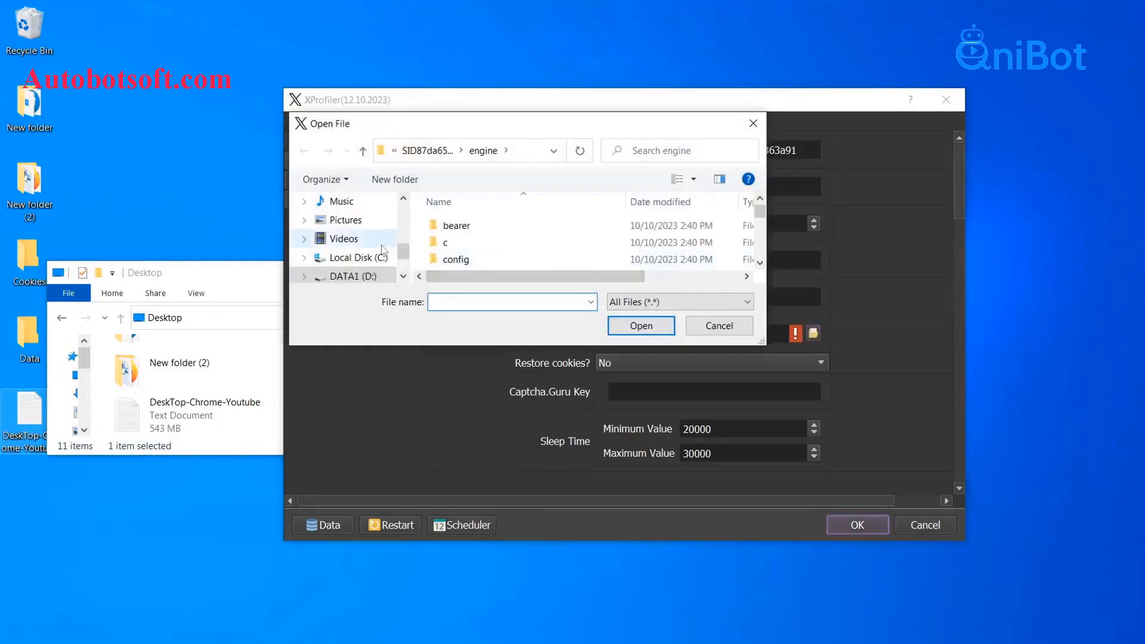
scroll(365, 239, up, 1)
click(366, 204)
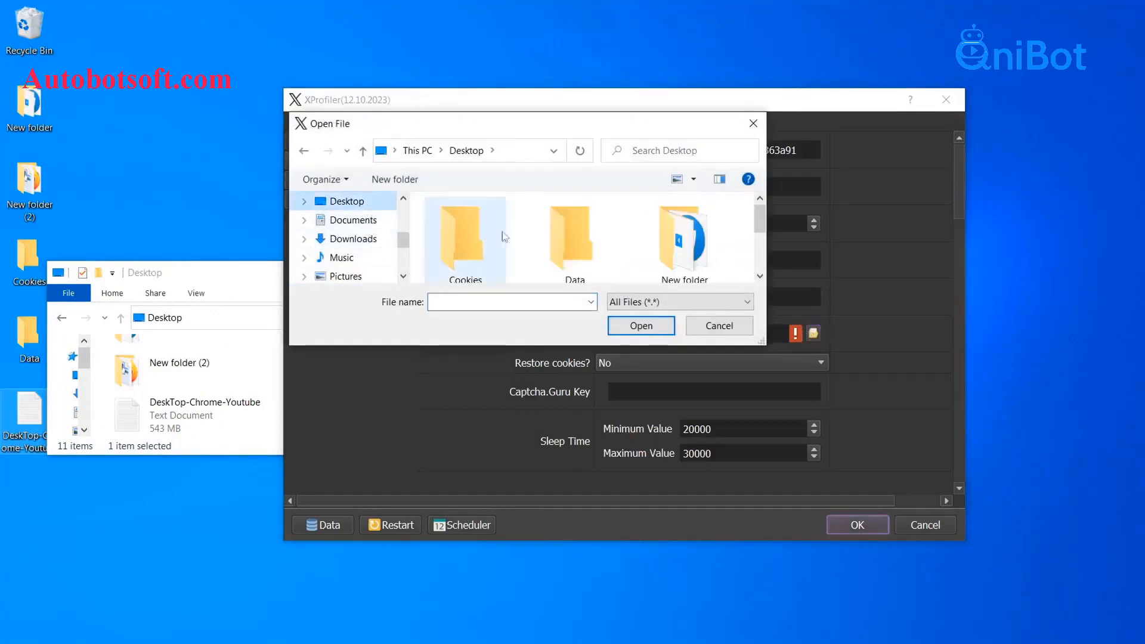
scroll(537, 245, down, 3)
click(583, 253)
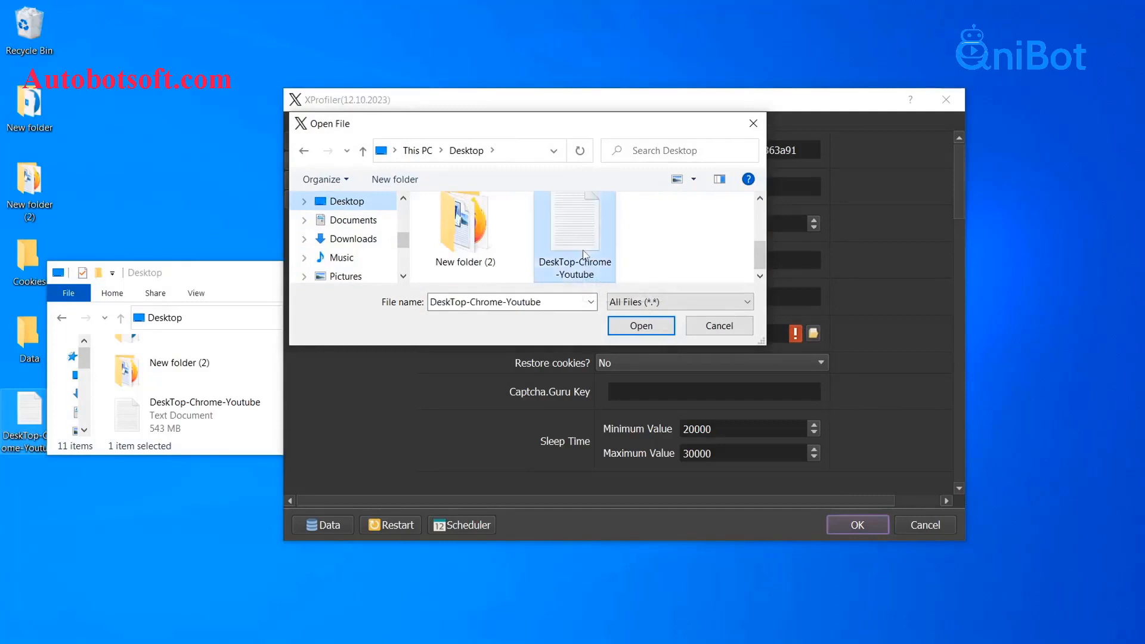
click(646, 326)
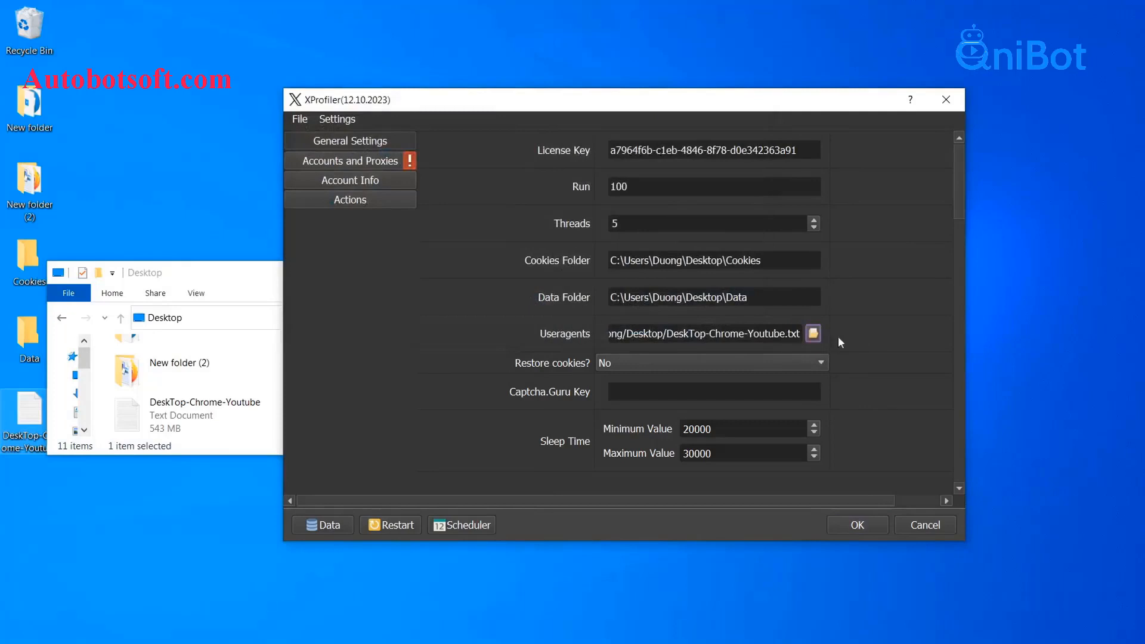
click(275, 273)
click(411, 273)
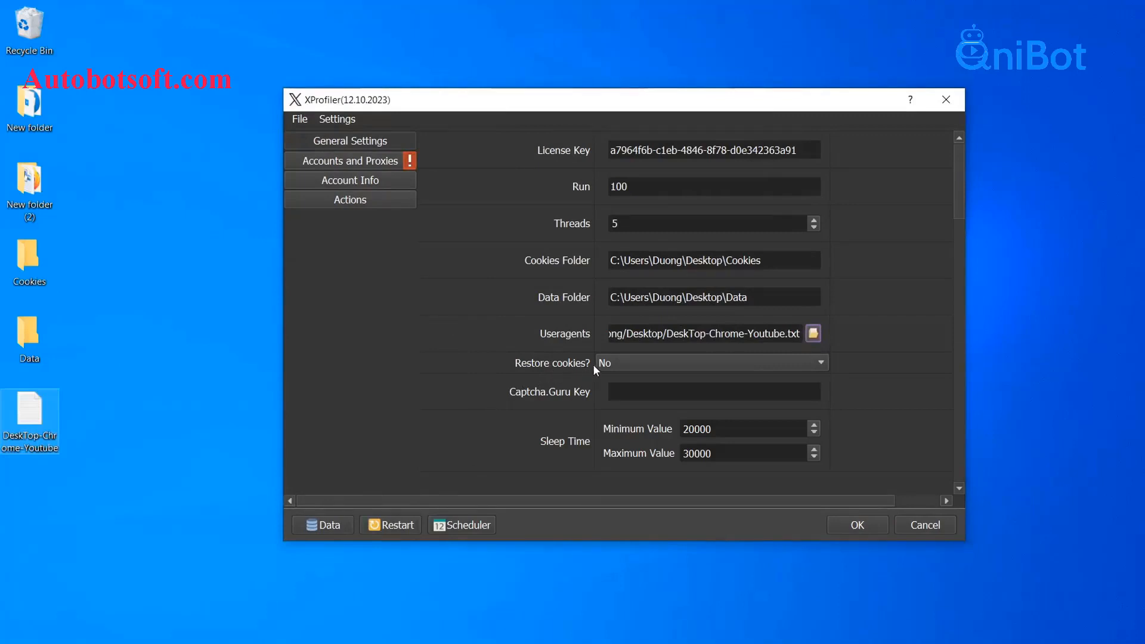
click(619, 364)
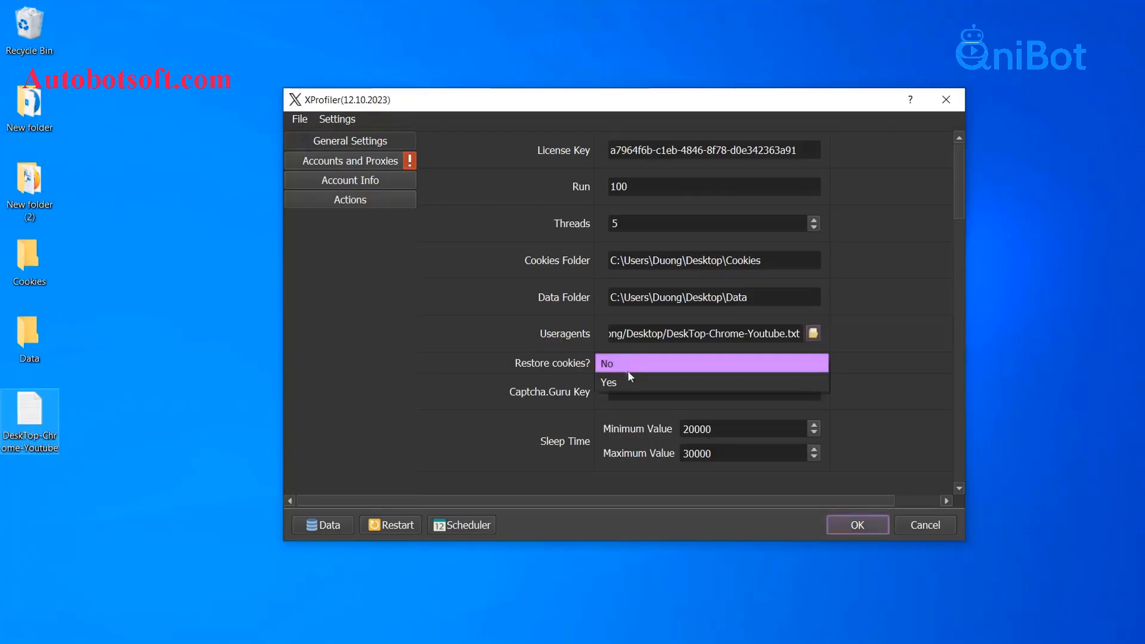
click(623, 376)
click(630, 364)
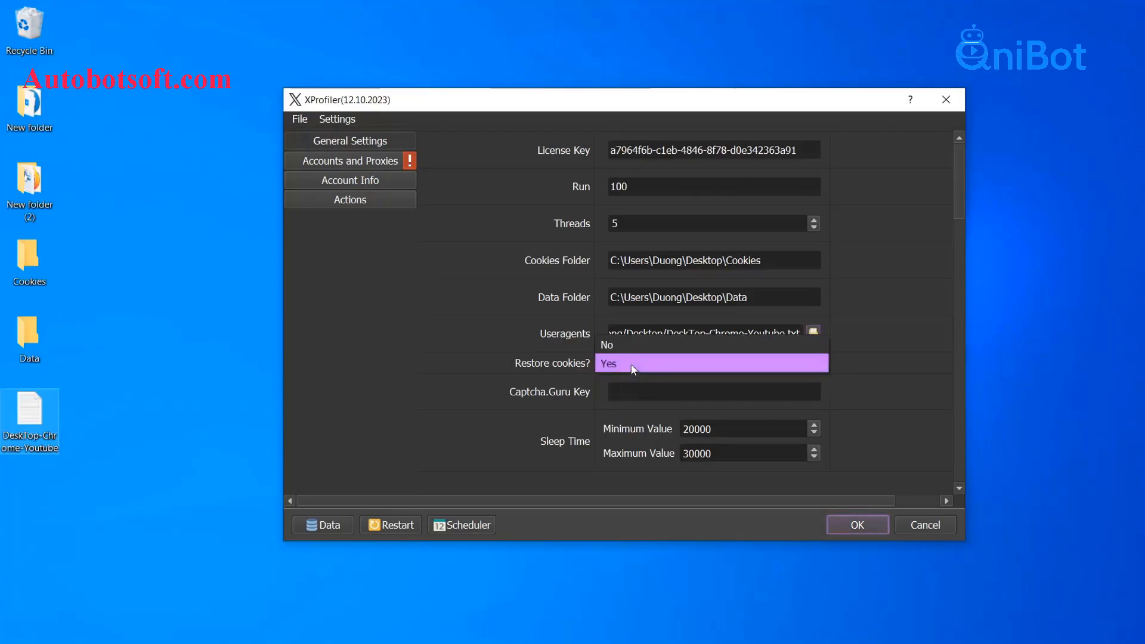
click(634, 349)
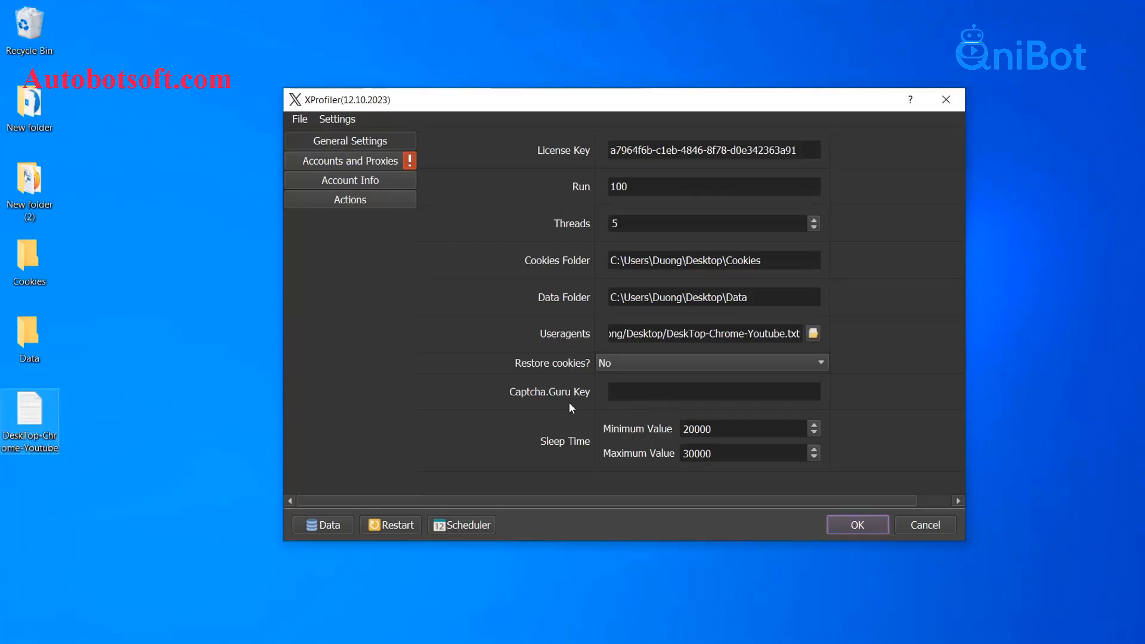
click(643, 393)
Paste the captcha service key into Captcha.Guru Key, keeping sleep times 20000 and 30000
right_click(643, 393)
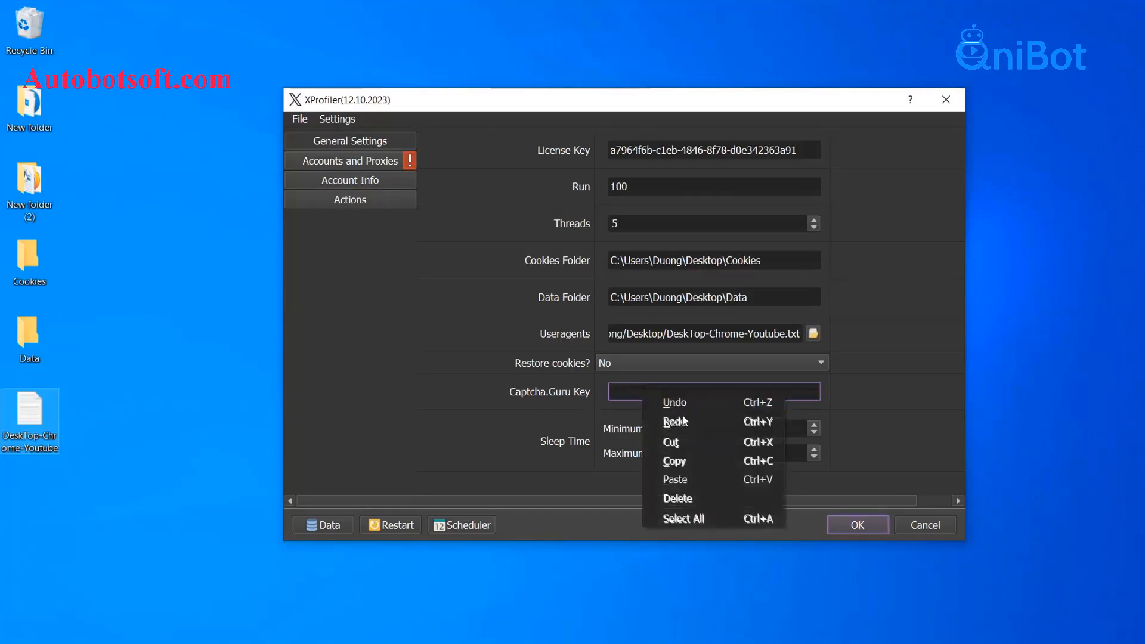
click(668, 479)
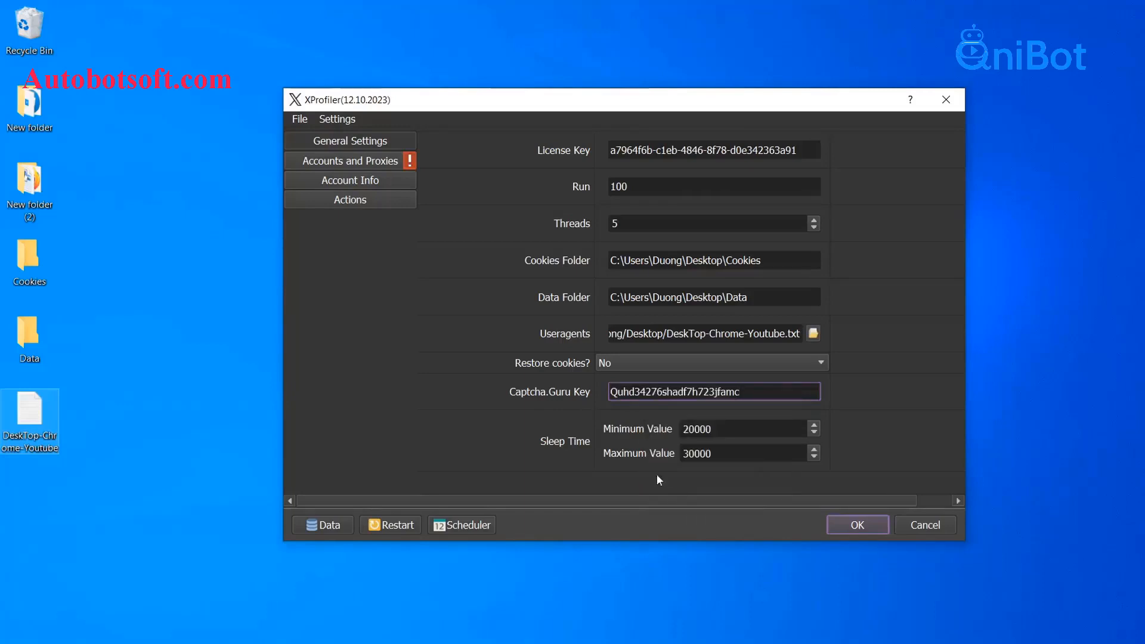
click(551, 413)
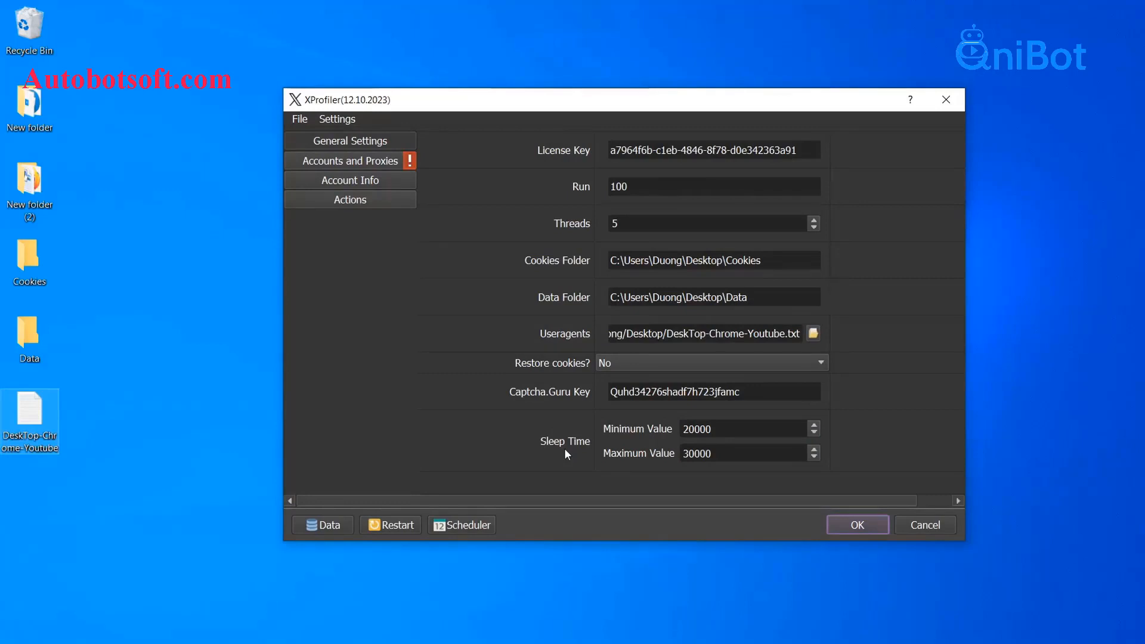
drag(717, 429, 676, 453)
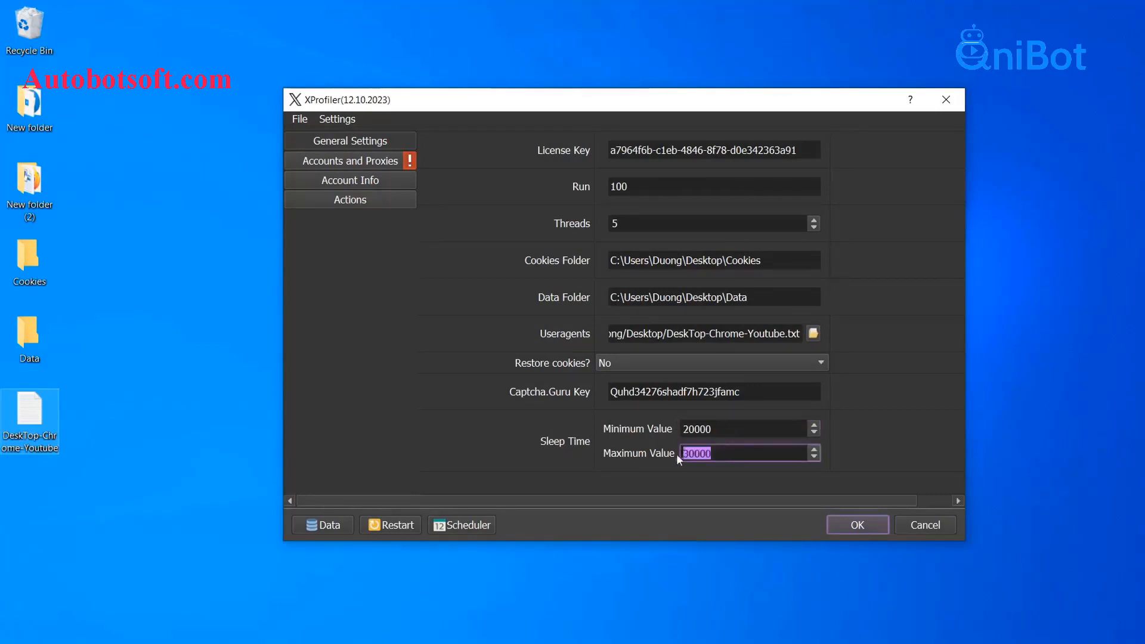
click(651, 441)
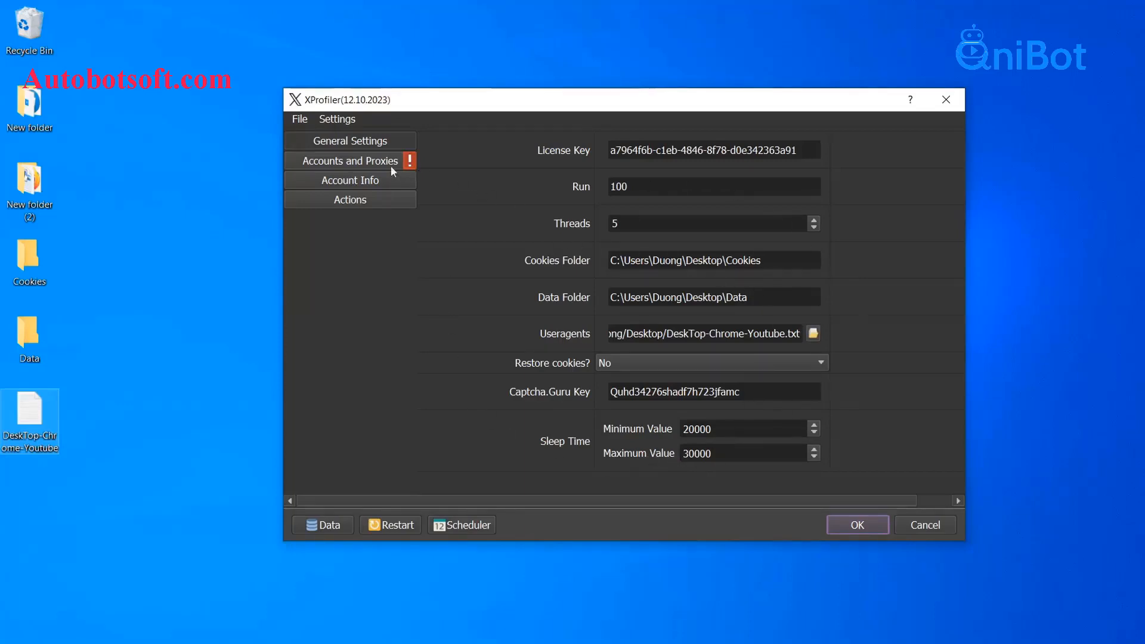
Go to Accounts and Proxies and open the Database Manager on the empty Email table
click(362, 162)
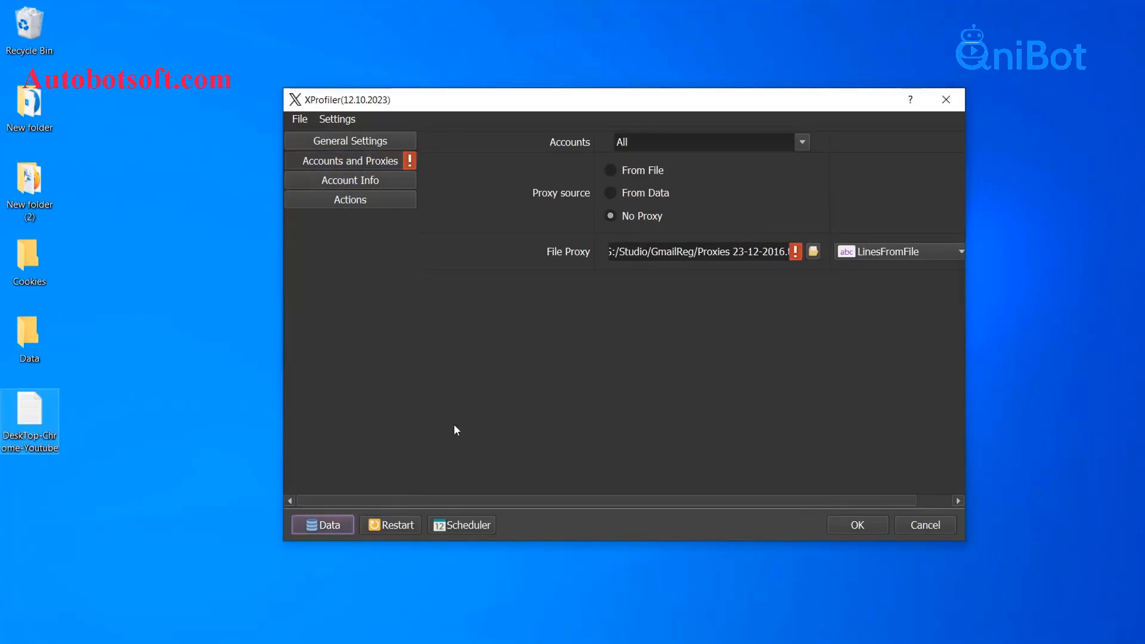
click(339, 528)
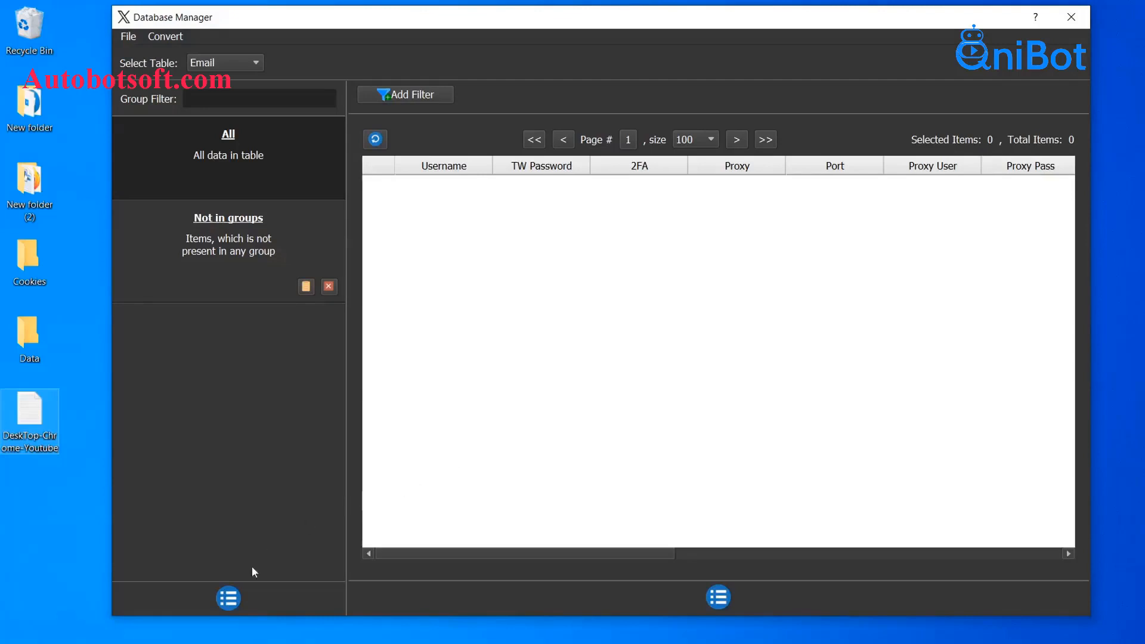
Add a group named Tutorial to the Email table and select it
click(232, 595)
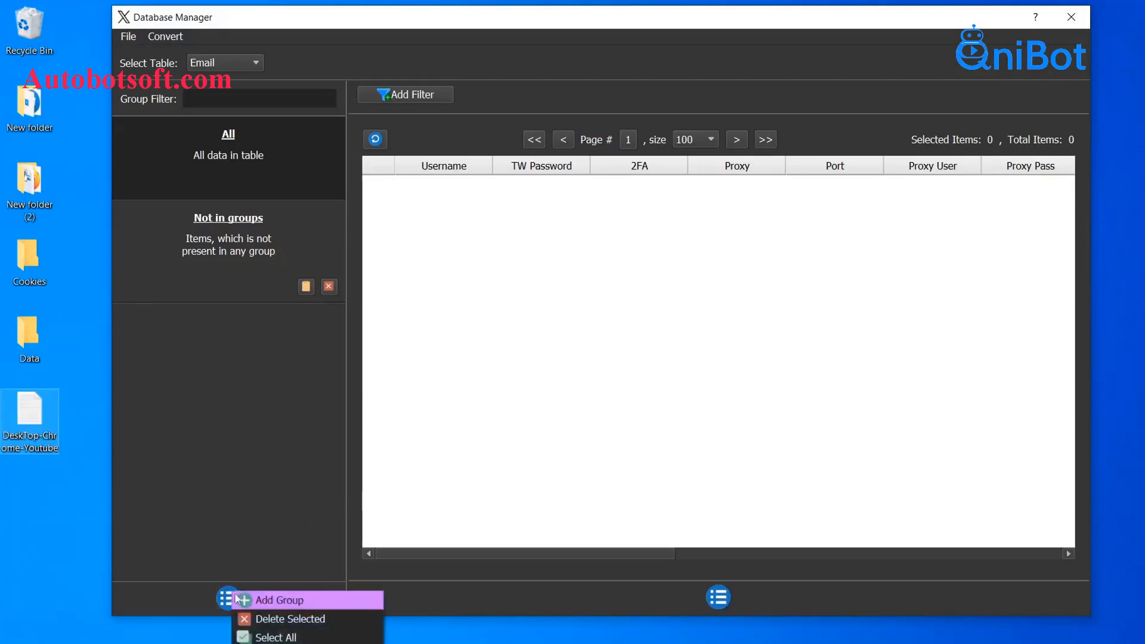
click(245, 600)
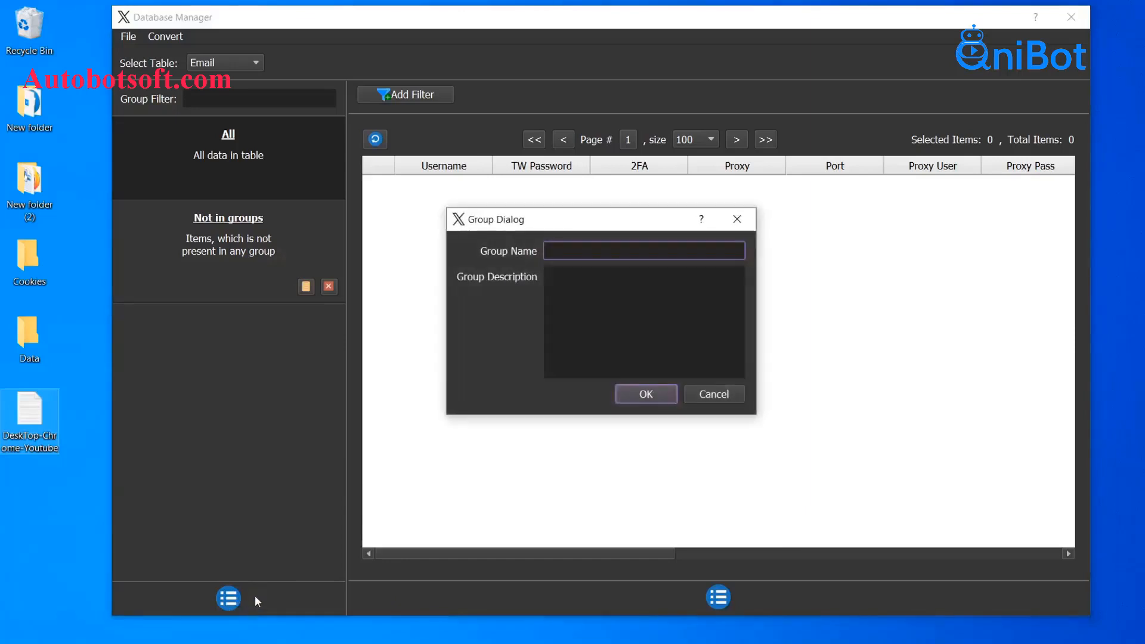
click(561, 293)
click(579, 253)
text(Tutorial)
click(646, 394)
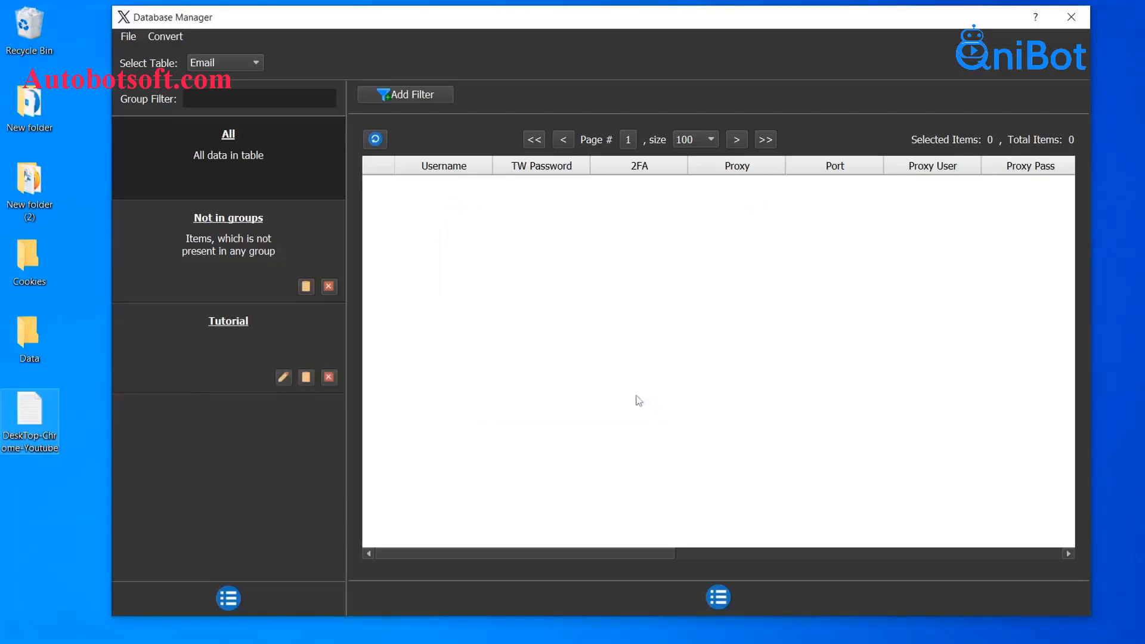
click(288, 339)
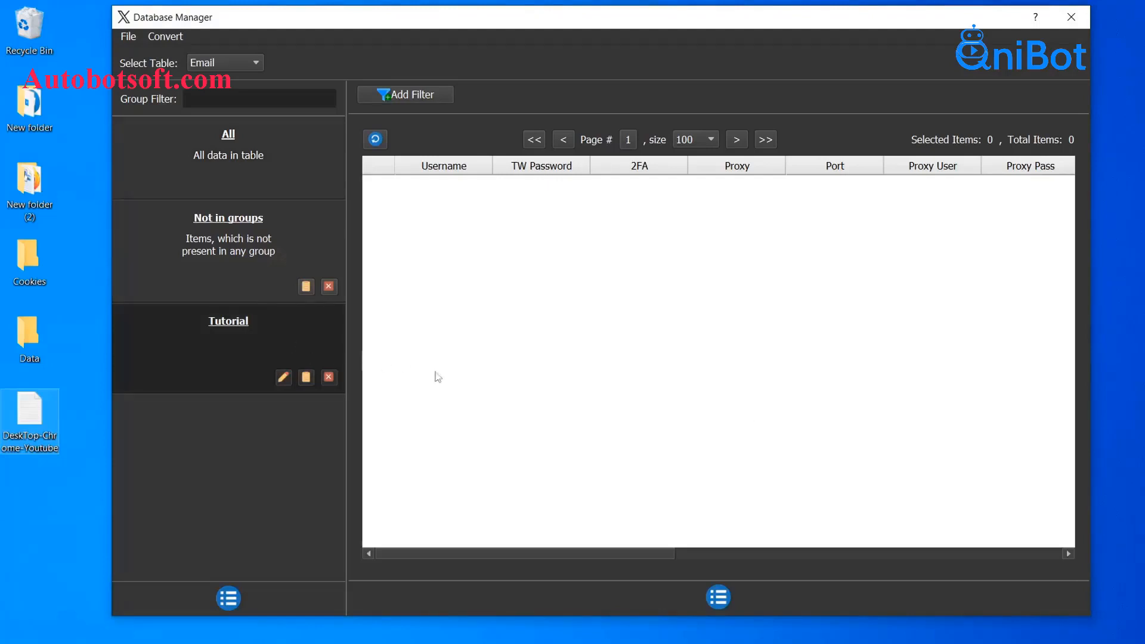
click(719, 597)
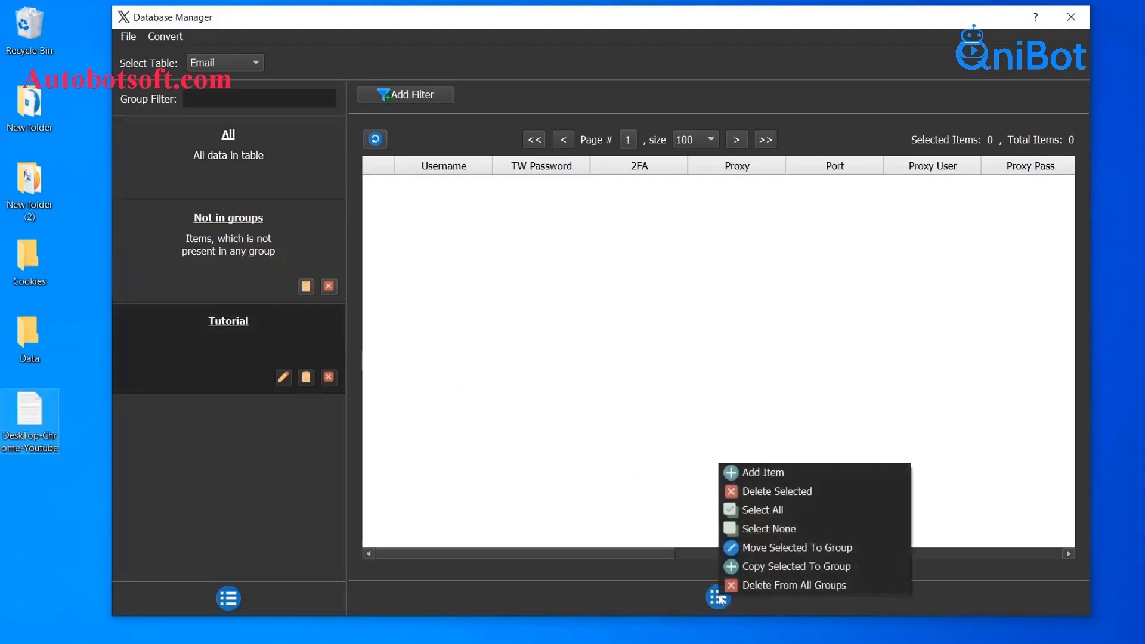
Add a new item to the Tutorial group and enter the account's username and TW password
click(778, 481)
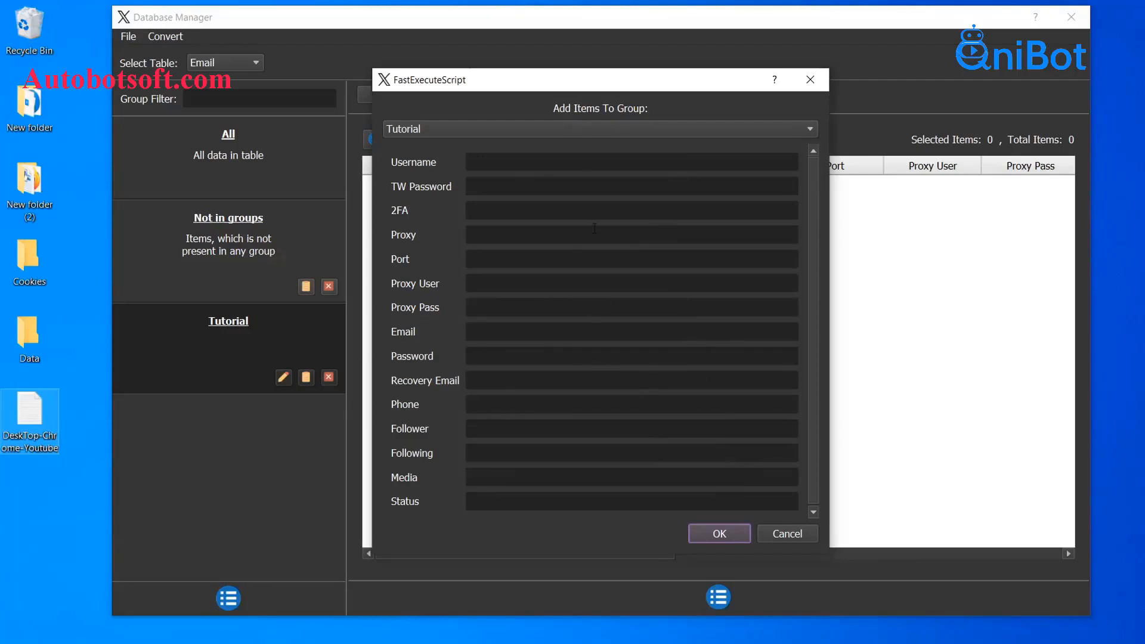
click(575, 166)
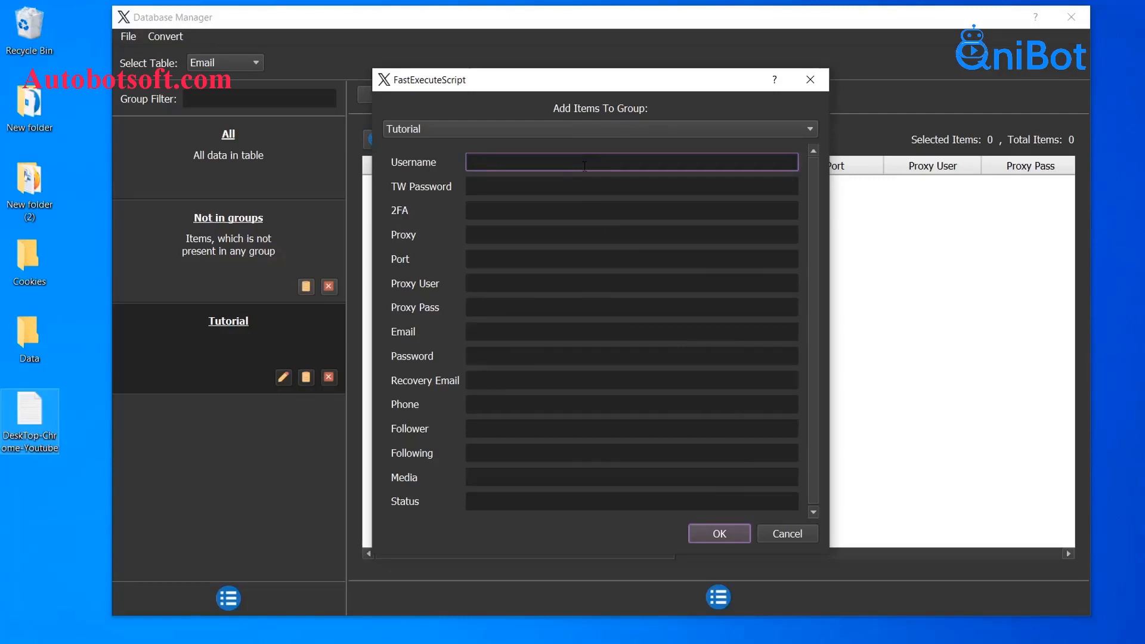
click(542, 184)
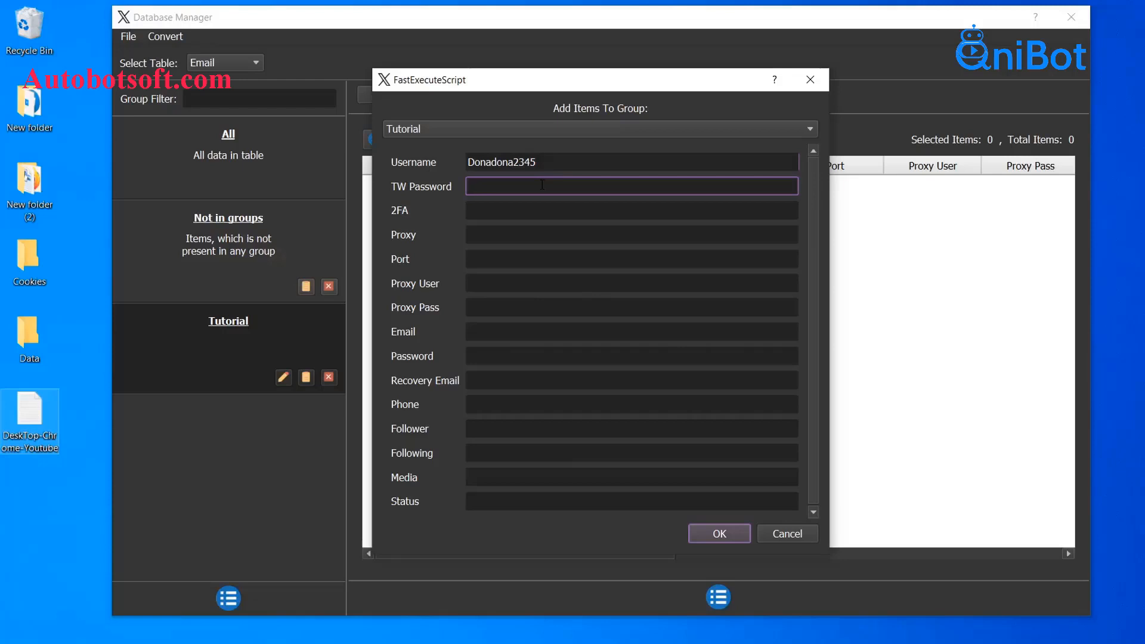
click(424, 211)
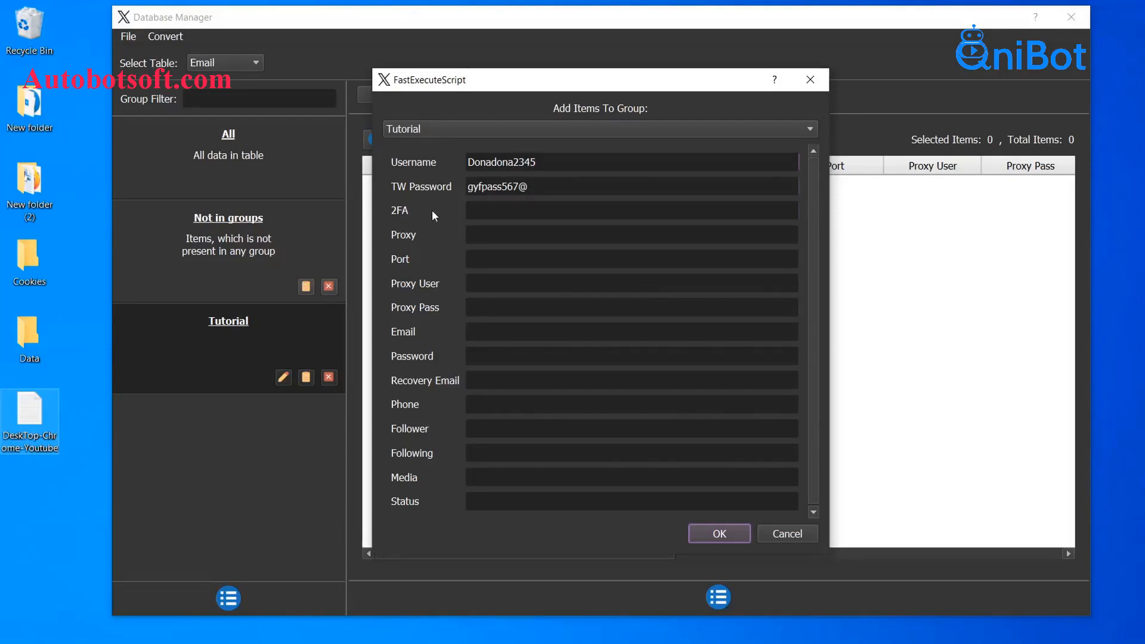
click(479, 236)
click(487, 259)
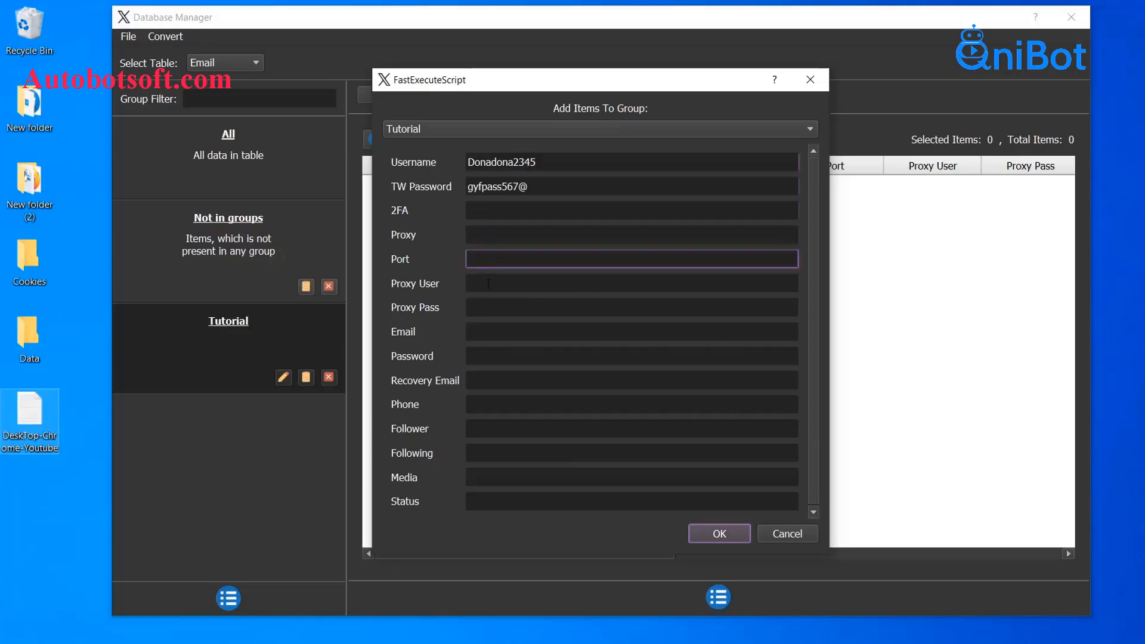
click(488, 284)
click(496, 309)
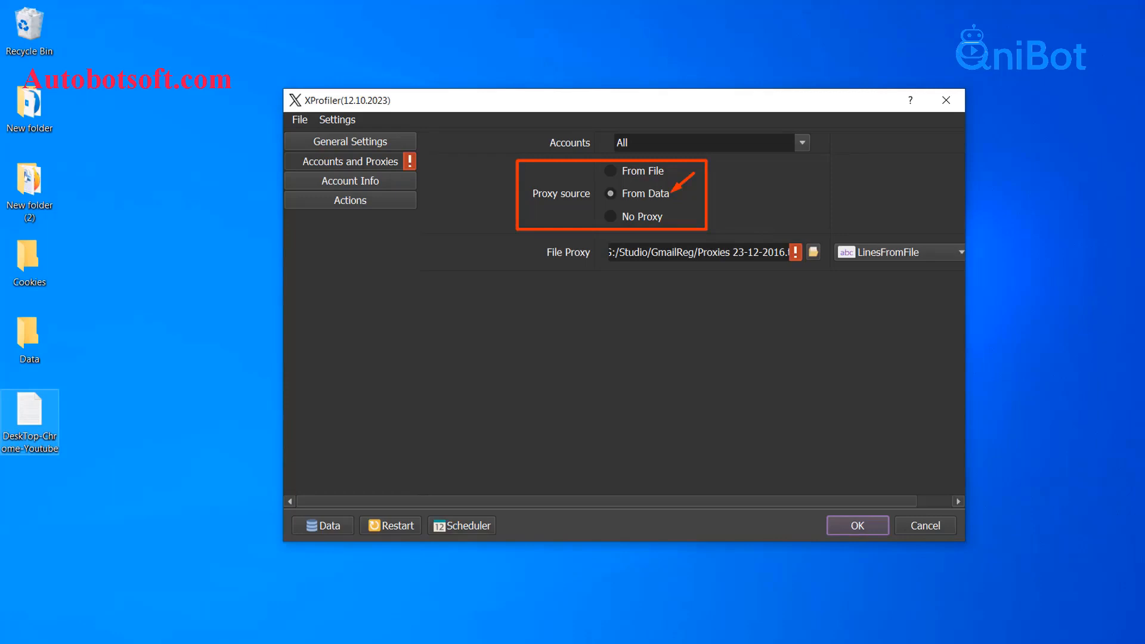
click(516, 235)
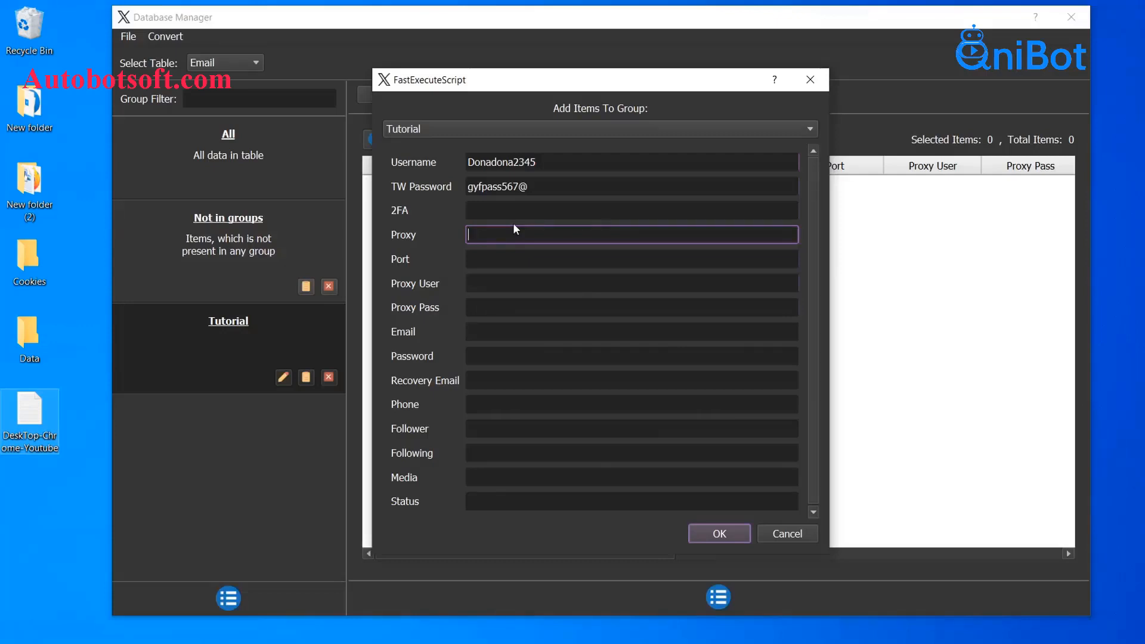
Enter proxy 7896.890.765.89, port 5896, the proxy username and password, and the account e-mail
text(7896.890.765.)
text(89)
click(510, 256)
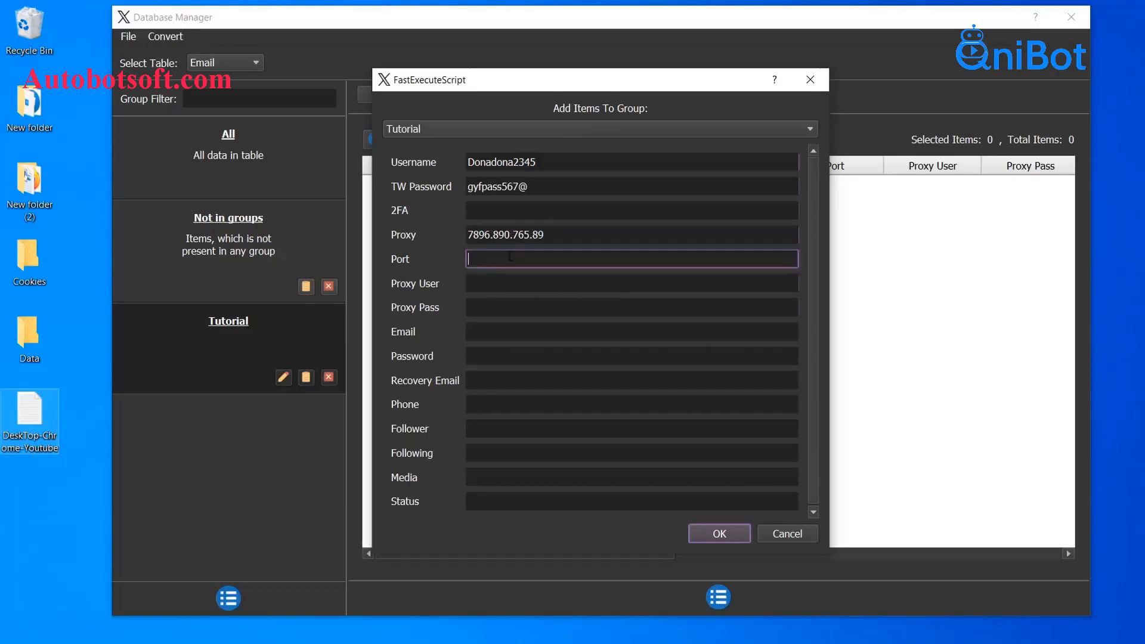
text(5896)
click(500, 284)
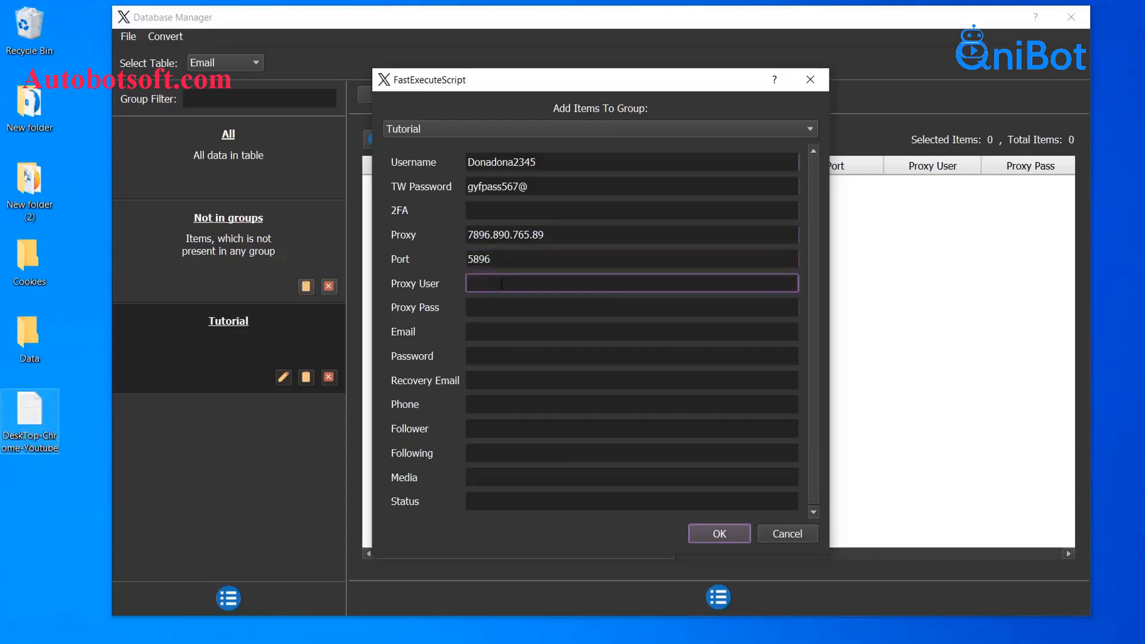
text(qnibot)
click(503, 302)
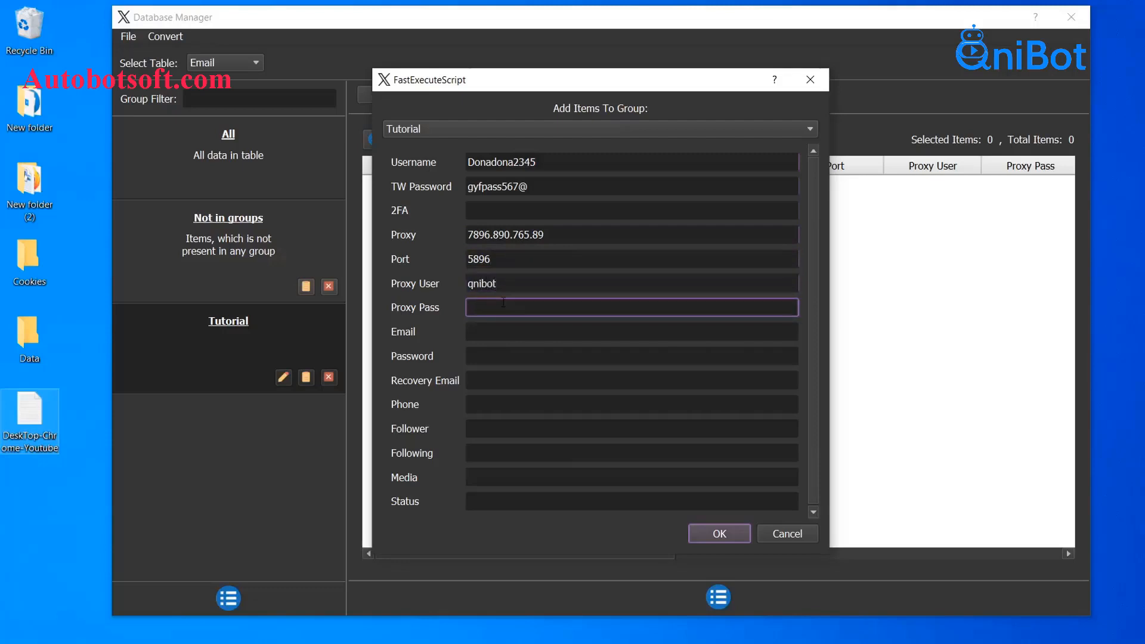
click(507, 329)
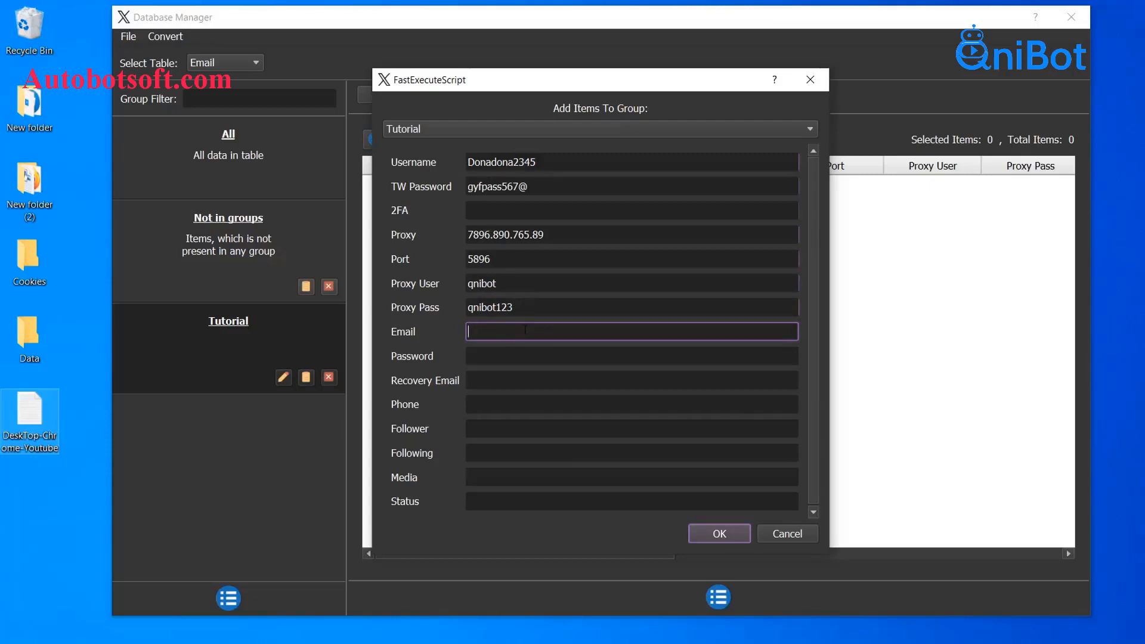
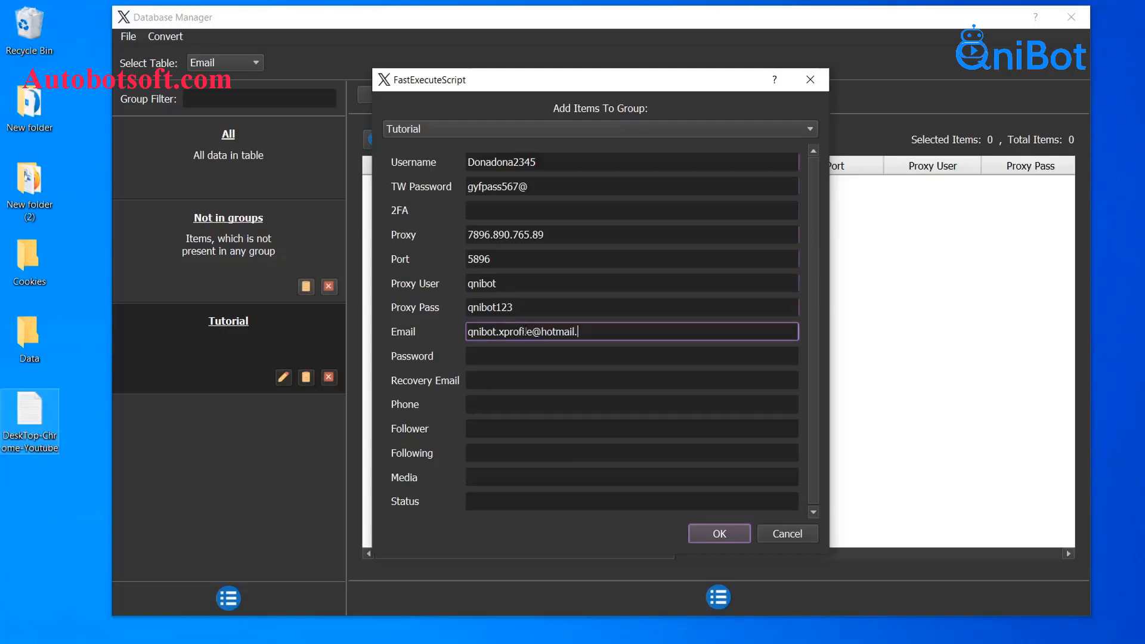
Enter the account password and recovery e-mail, then save the item to the Tutorial group
click(545, 355)
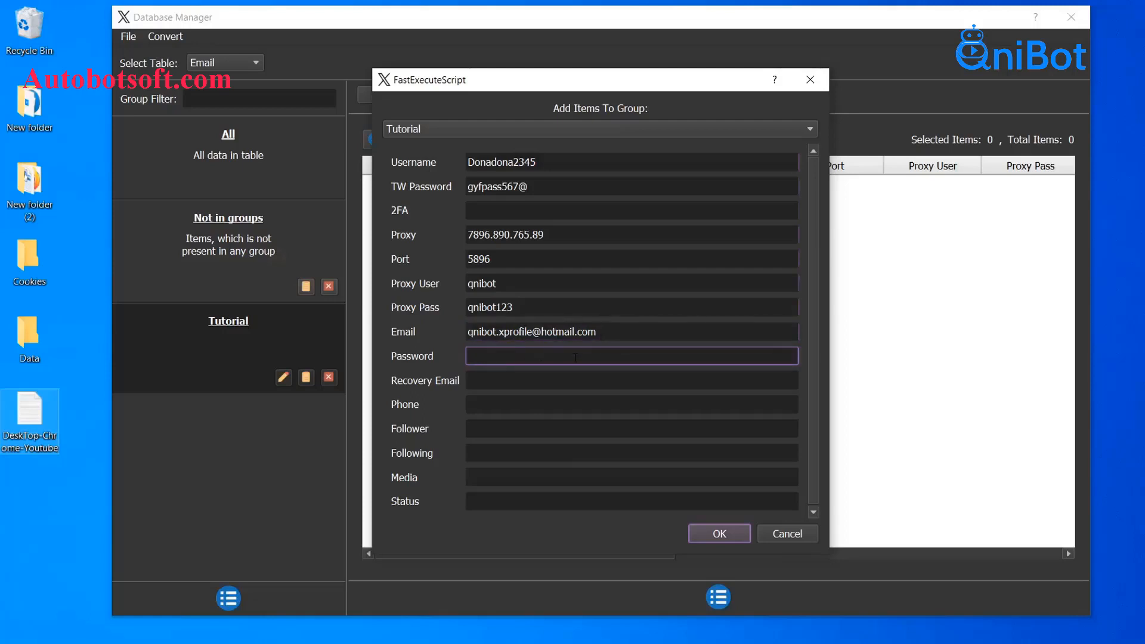
click(530, 376)
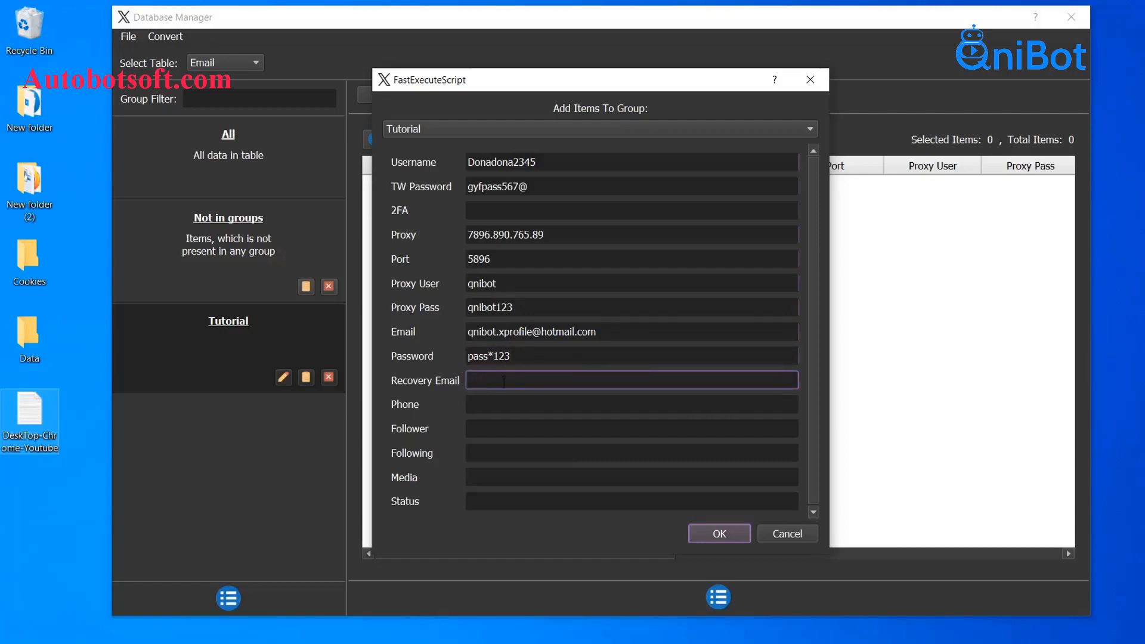
click(493, 405)
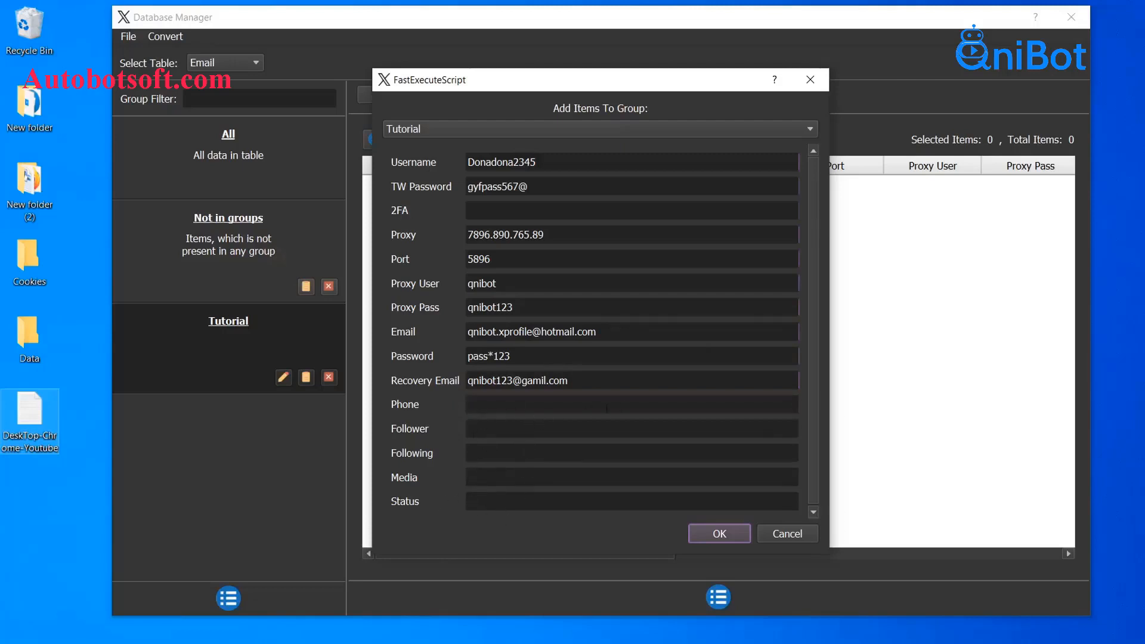
click(728, 536)
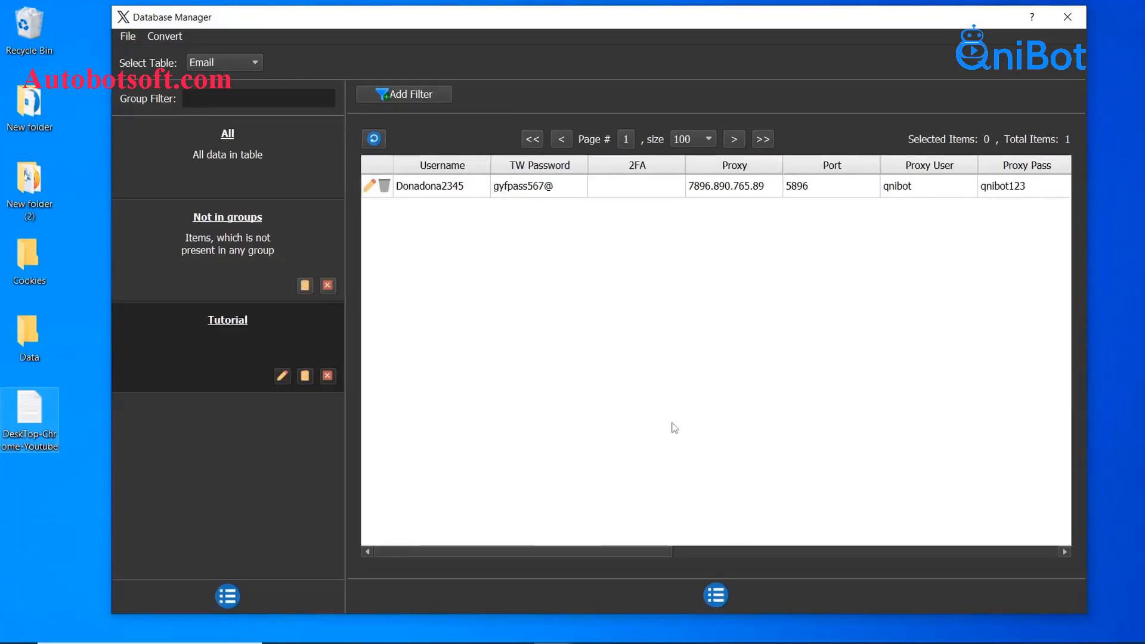
click(719, 594)
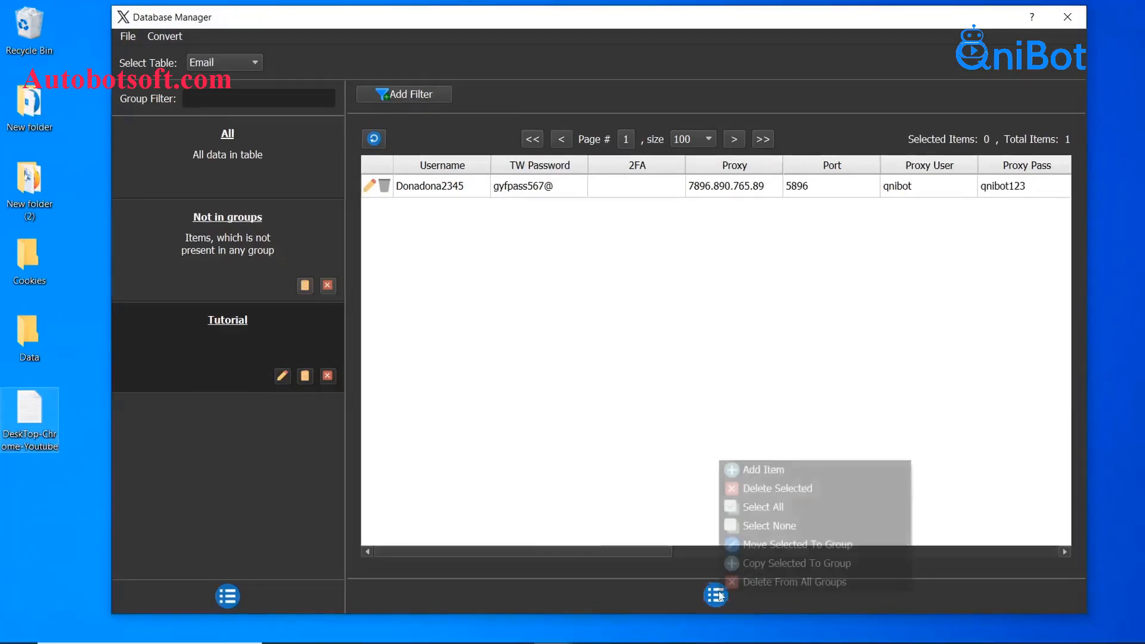
click(762, 471)
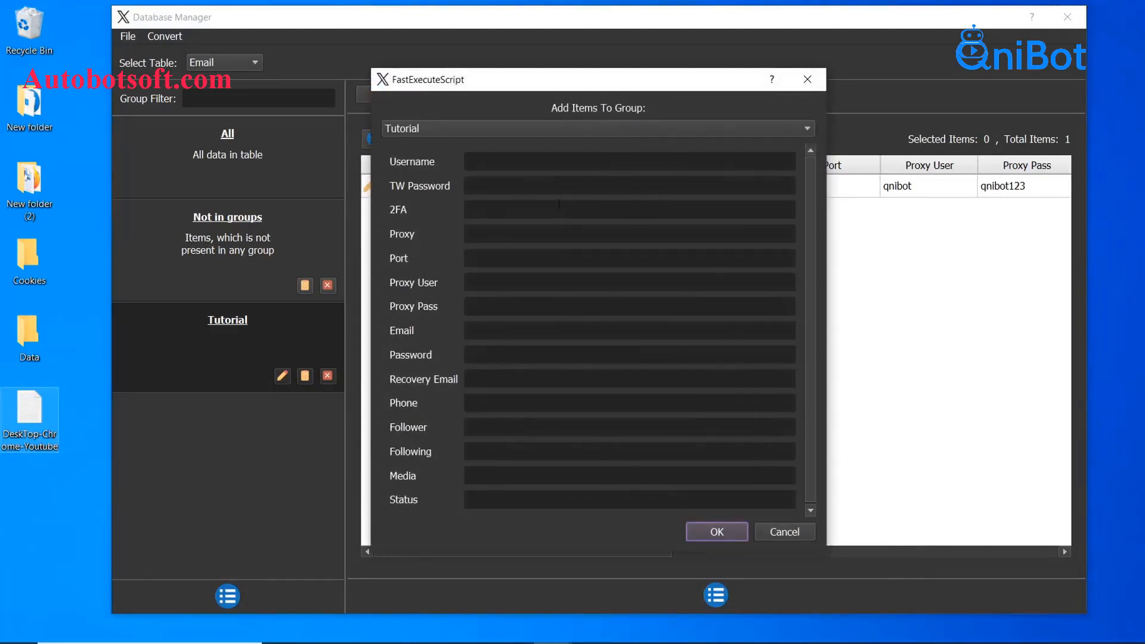
click(813, 84)
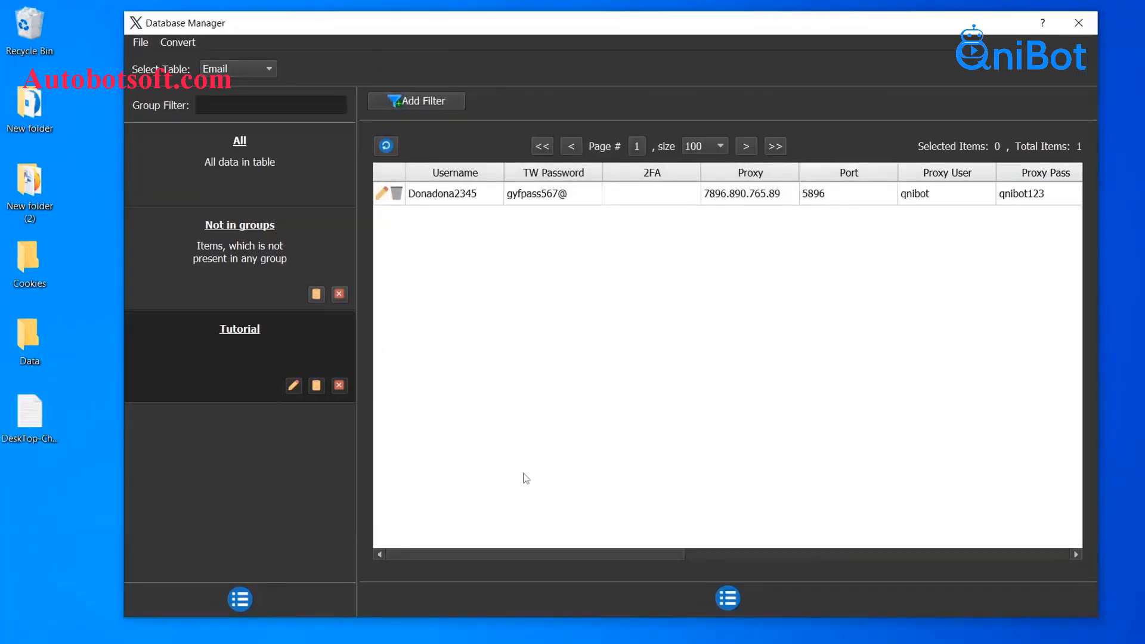
Create a new text document named 'X accounts' inside the Data folder
double_click(46, 345)
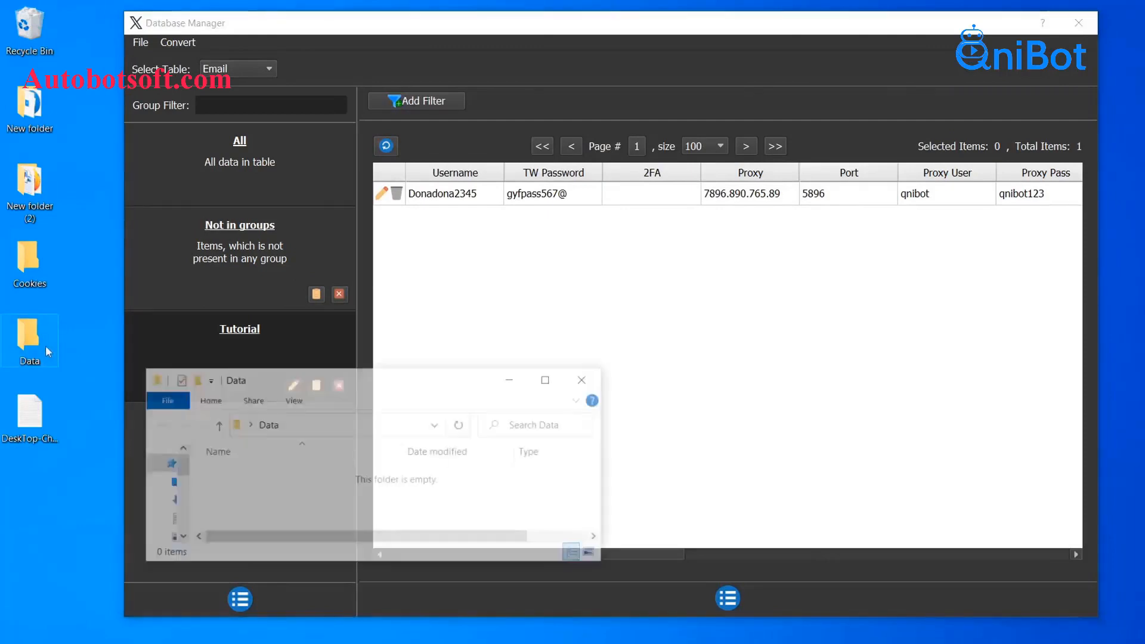
right_click(274, 481)
mouse_move(355, 452)
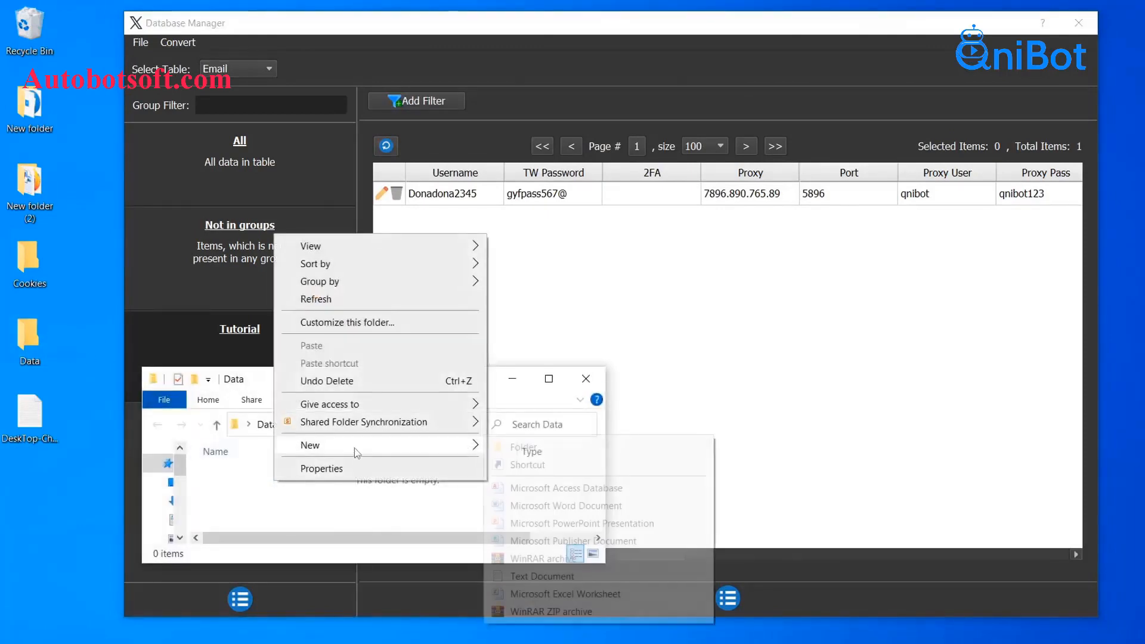
click(540, 576)
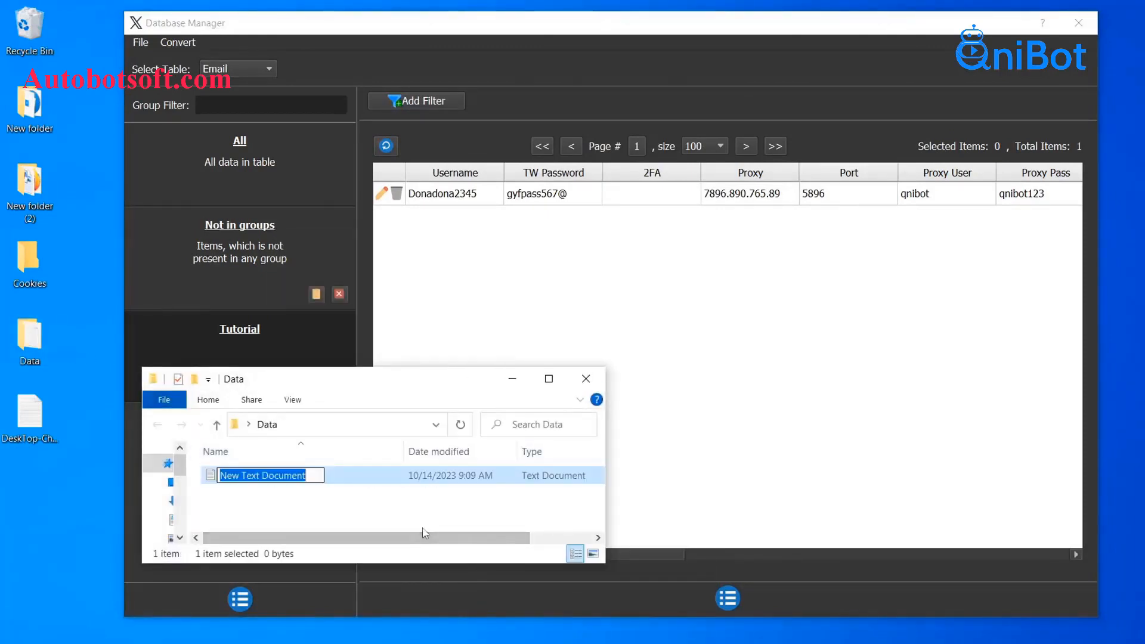
text(X acco)
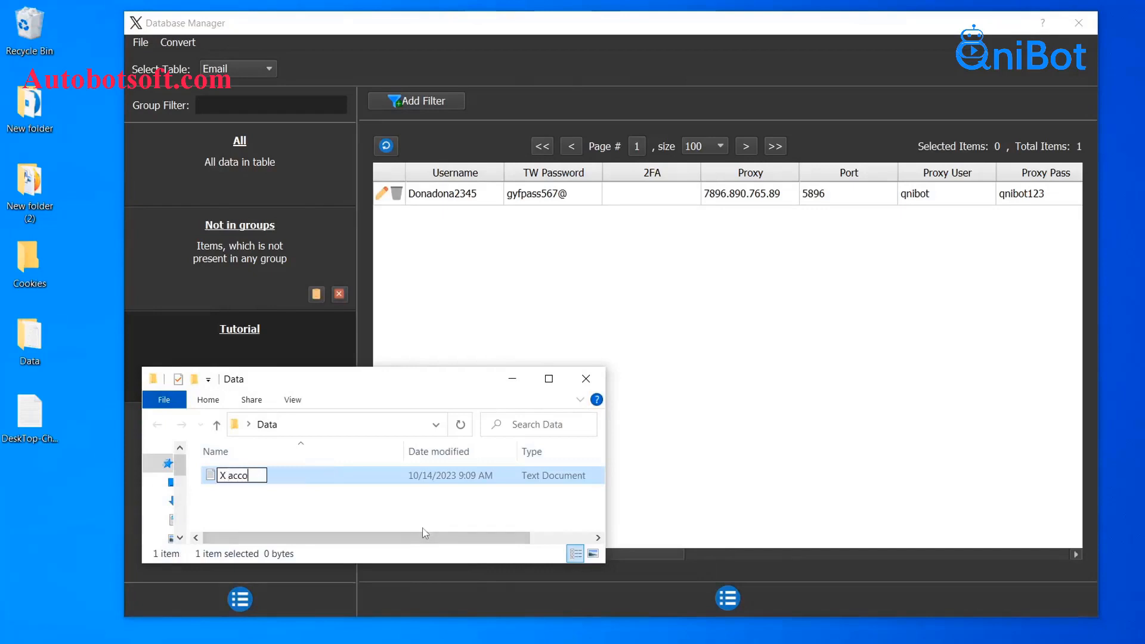
text(unts)
key(Return)
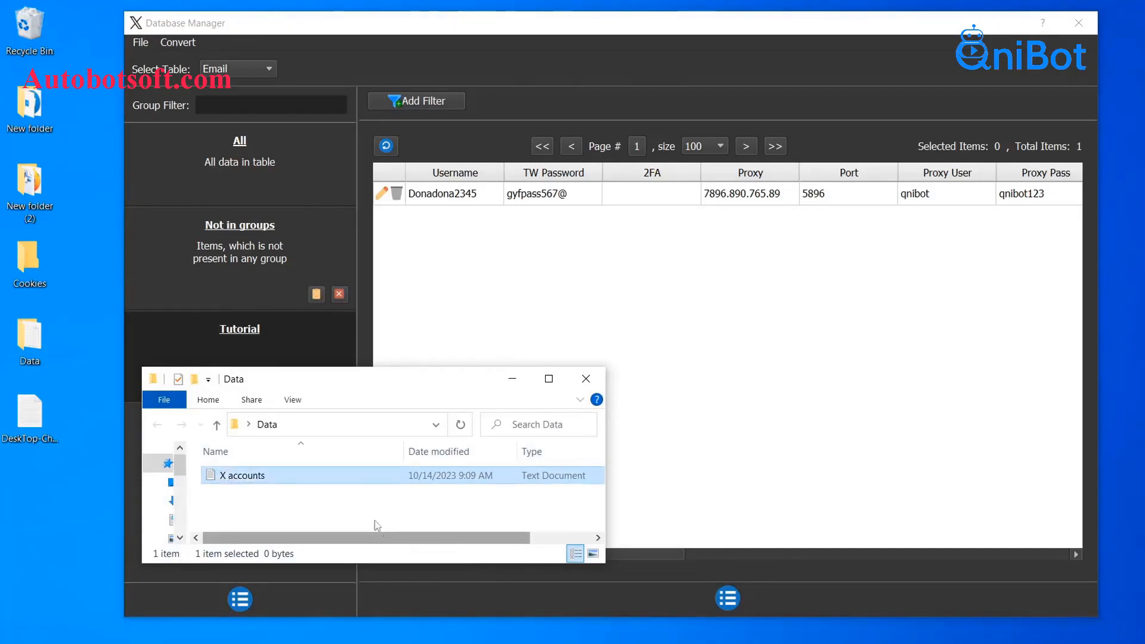
Open X accounts in Notepad and minimize the File Explorer window
double_click(363, 480)
click(345, 396)
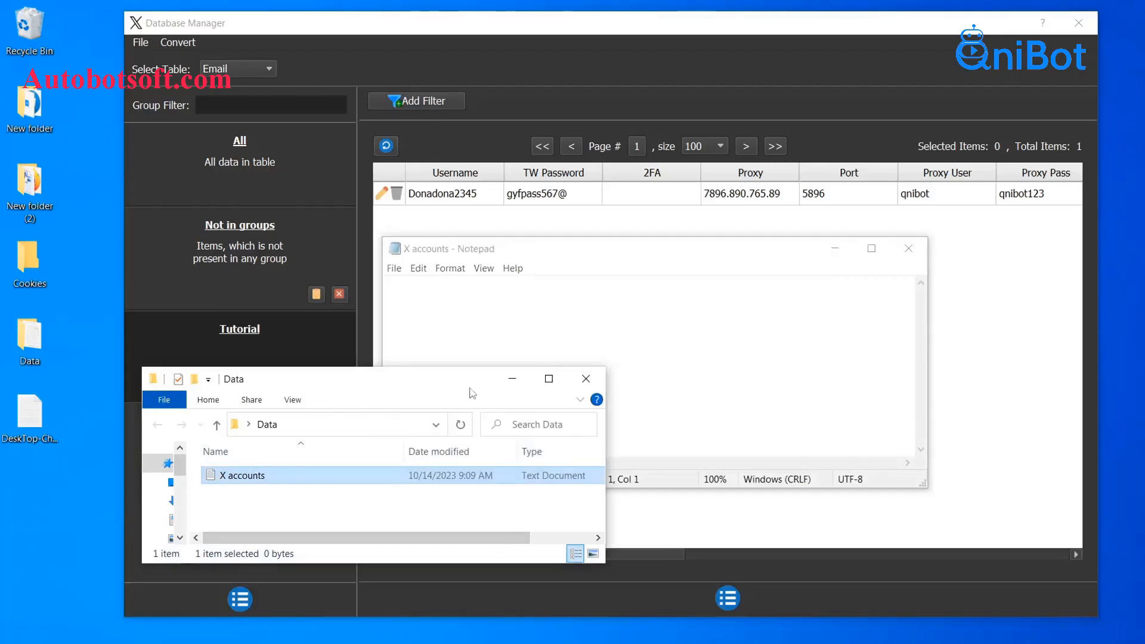
click(510, 382)
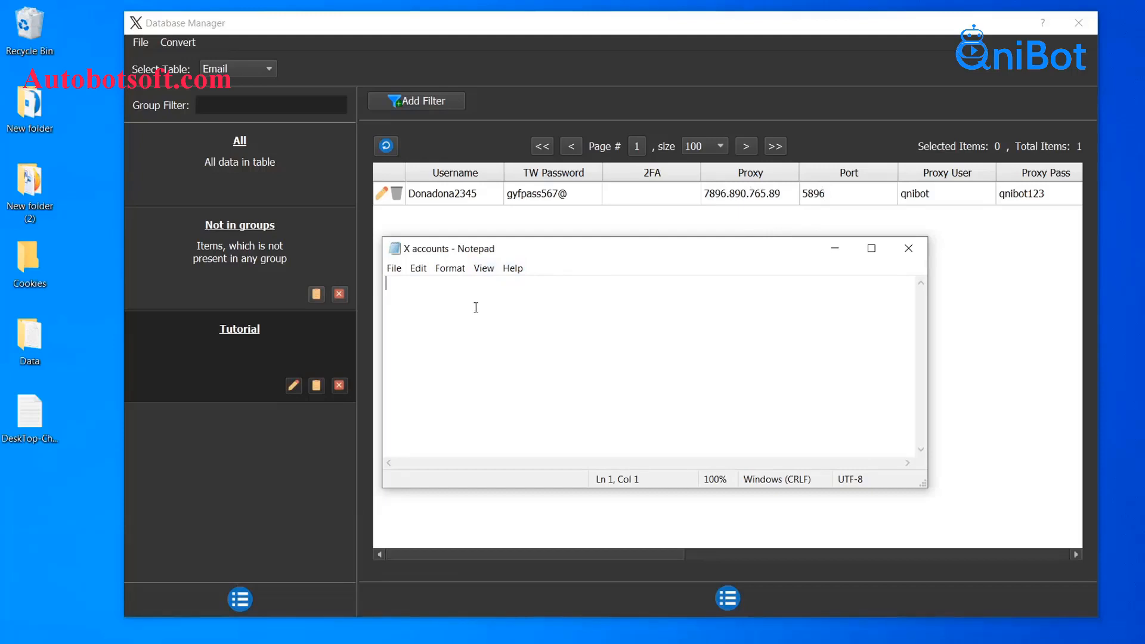
Type the account line: username, password, empty 2FA, proxy 7895.895.232.59, port 8563, proxy user and password
text(Summber)
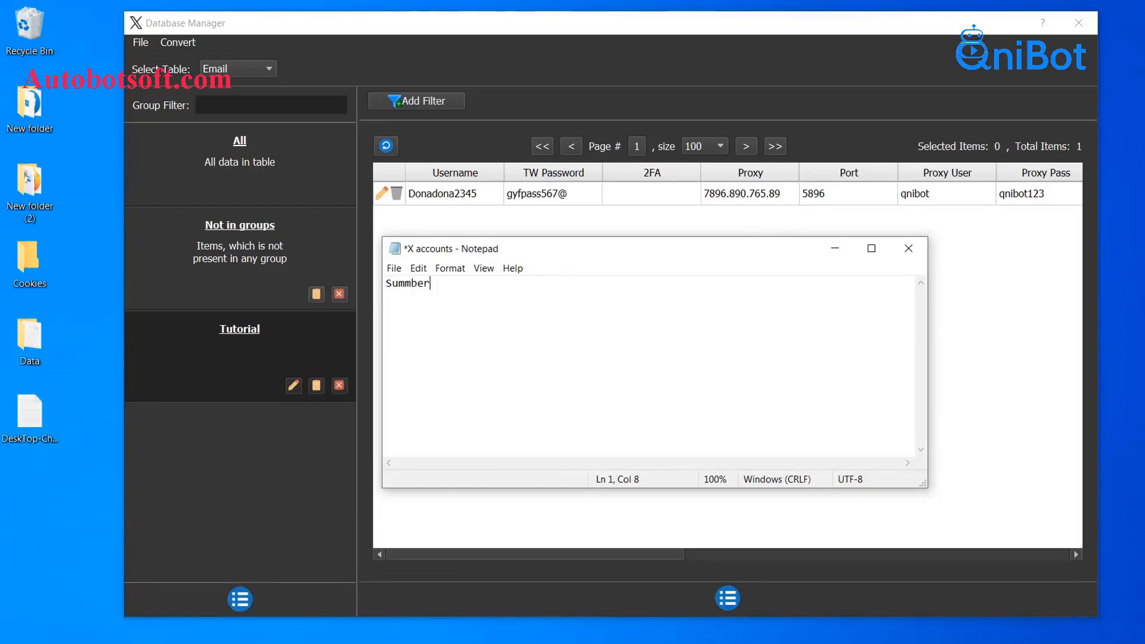
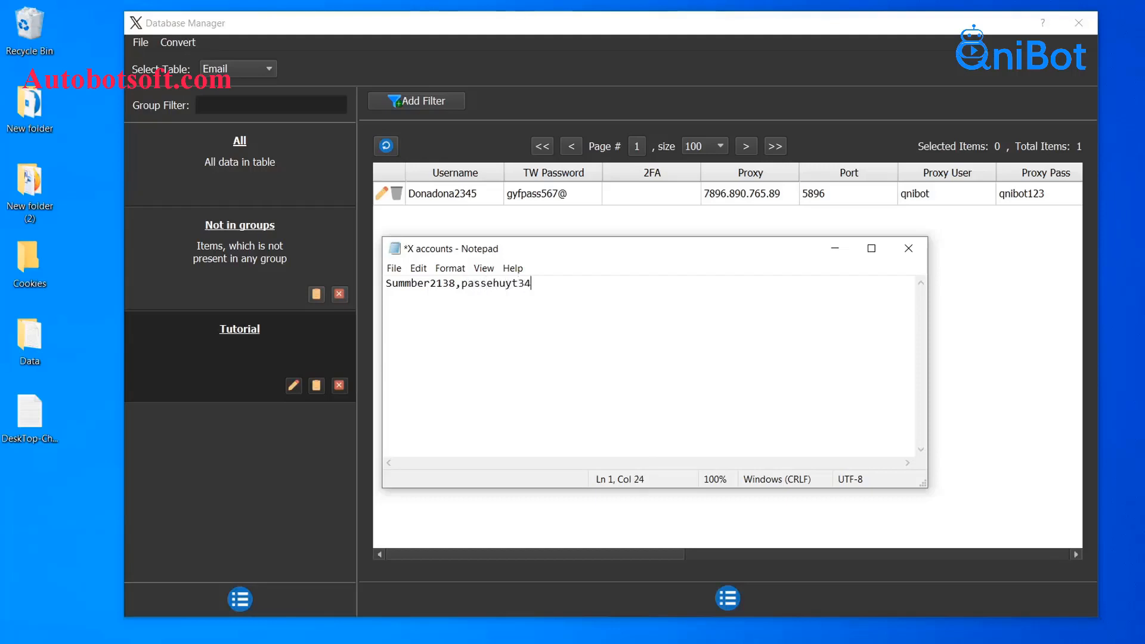
text(,)
text(7895.895.2321)
key(BackSpace)
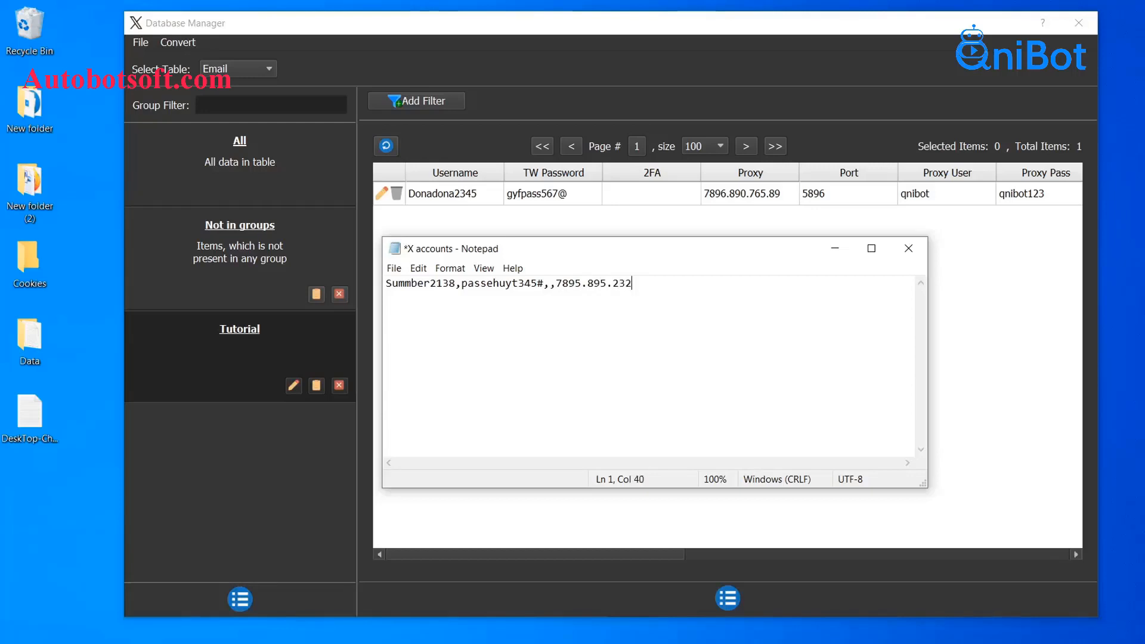
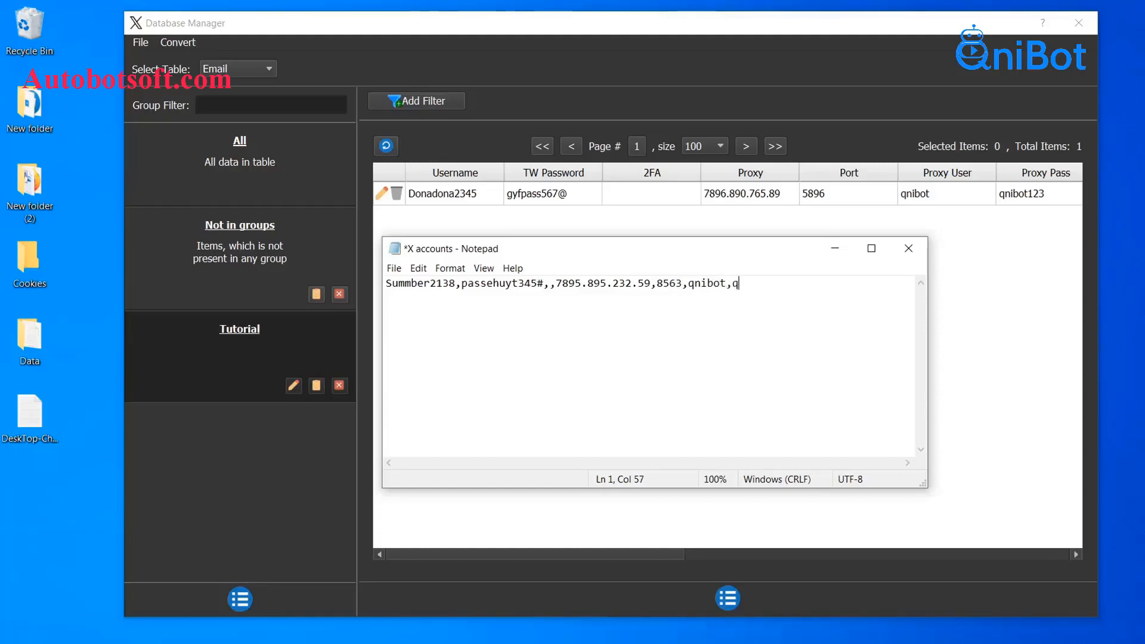
Append the e-mail, its password, the recovery e-mail and six empty fields, then save the file
drag(627, 557, 951, 556)
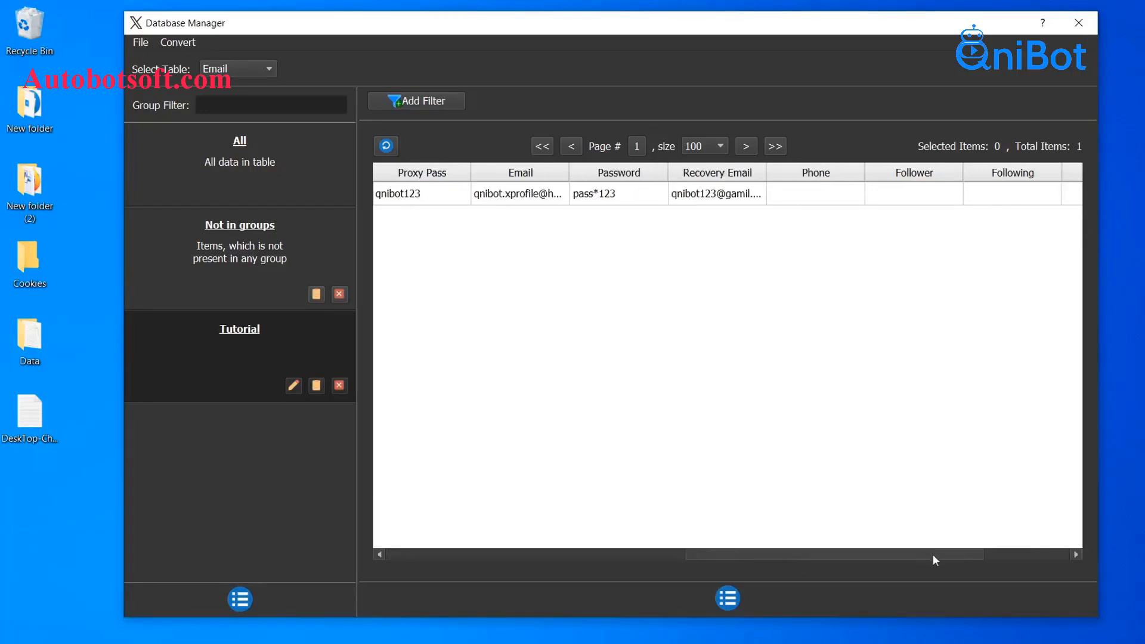
click(698, 642)
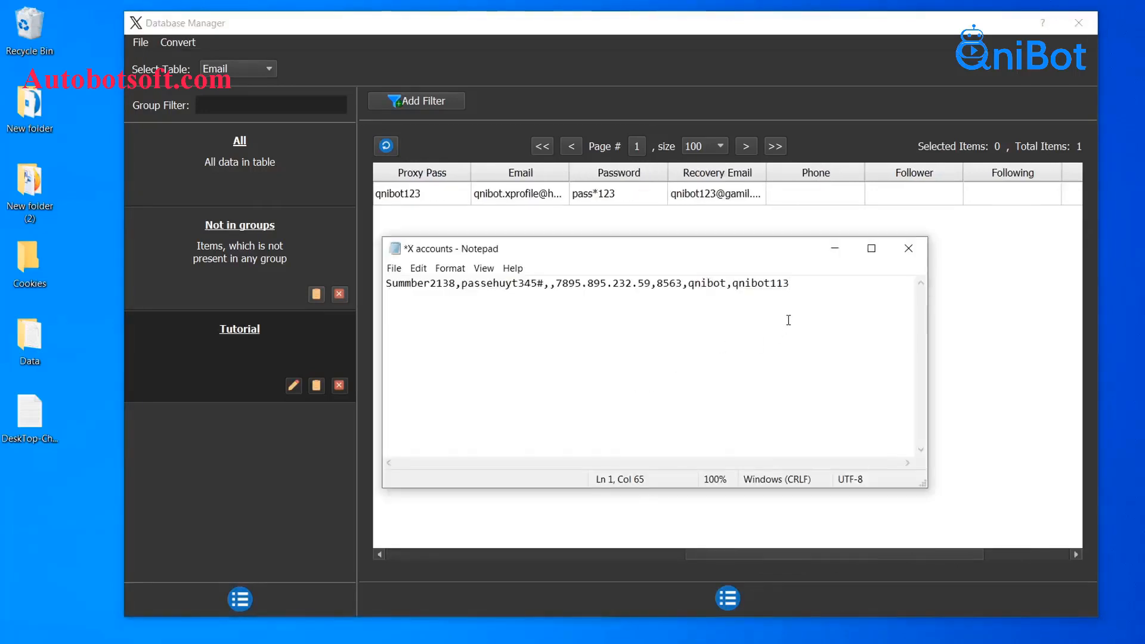
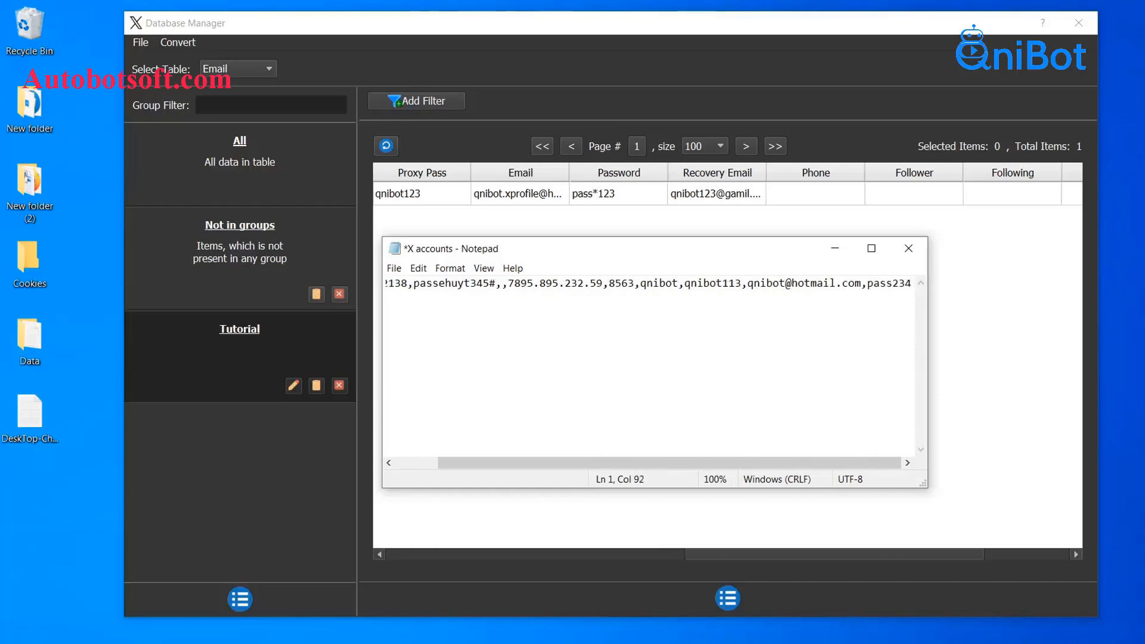
text(,)
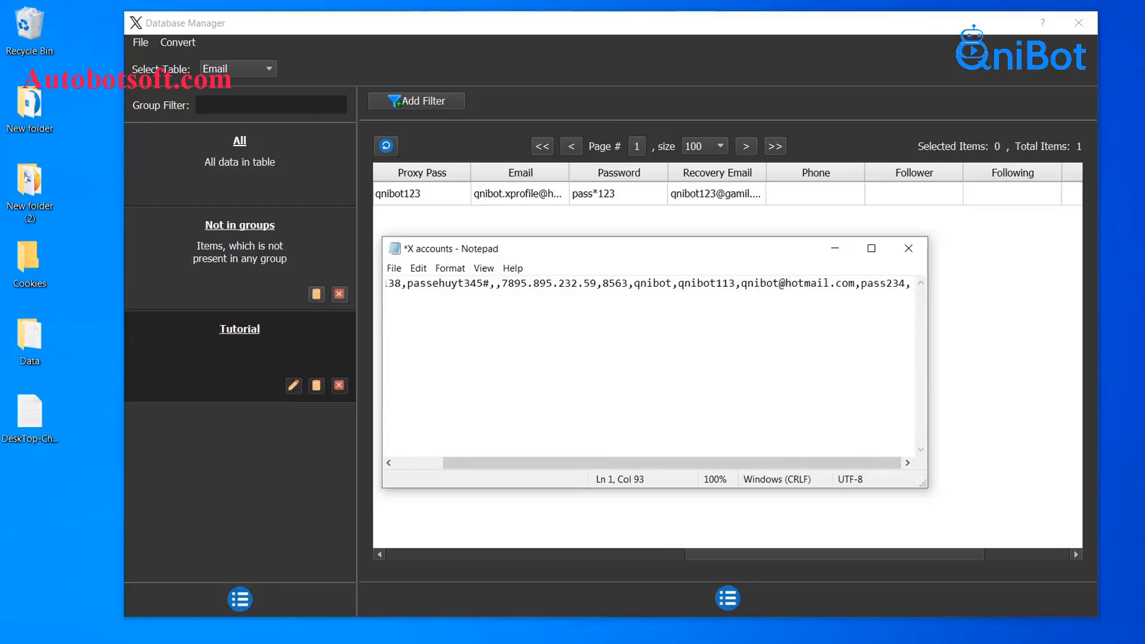
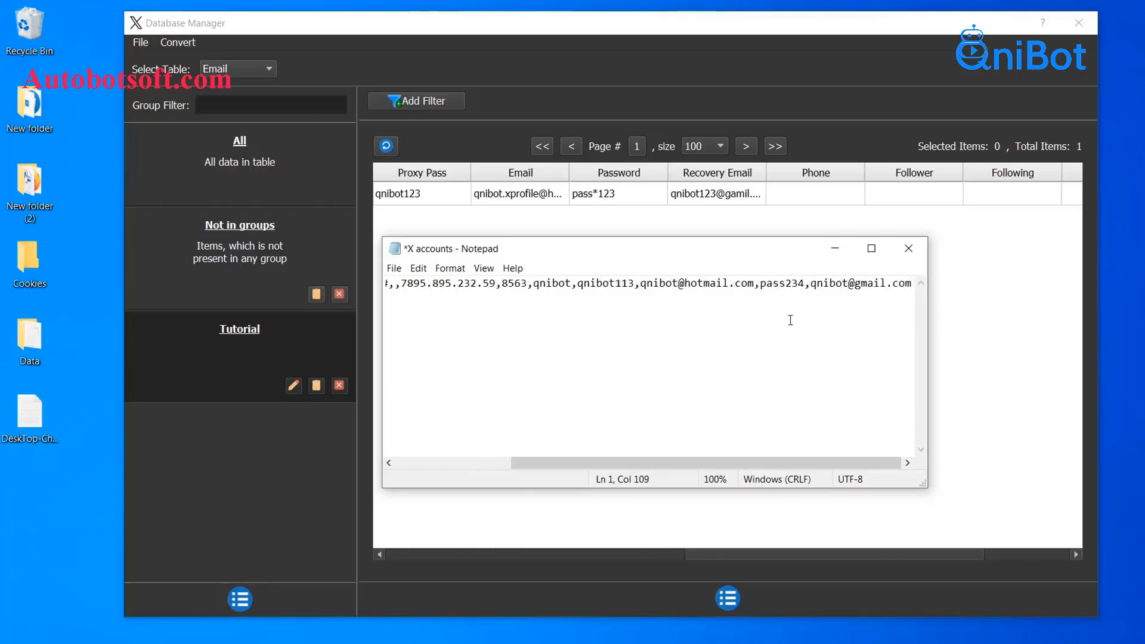
key(Return)
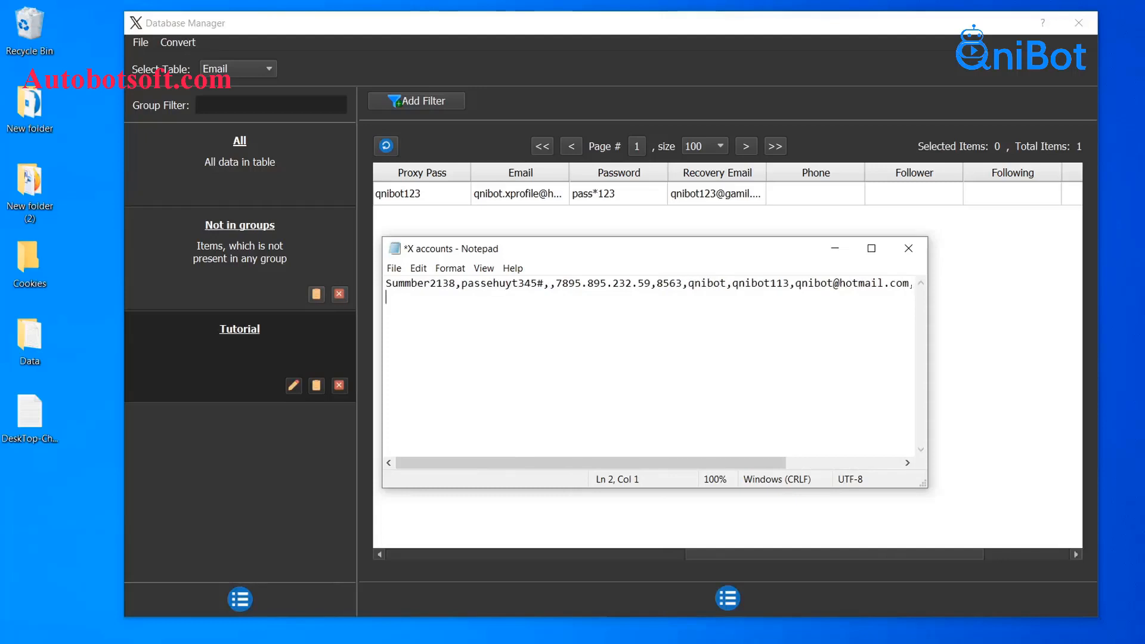
key(BackSpace)
text(,,,)
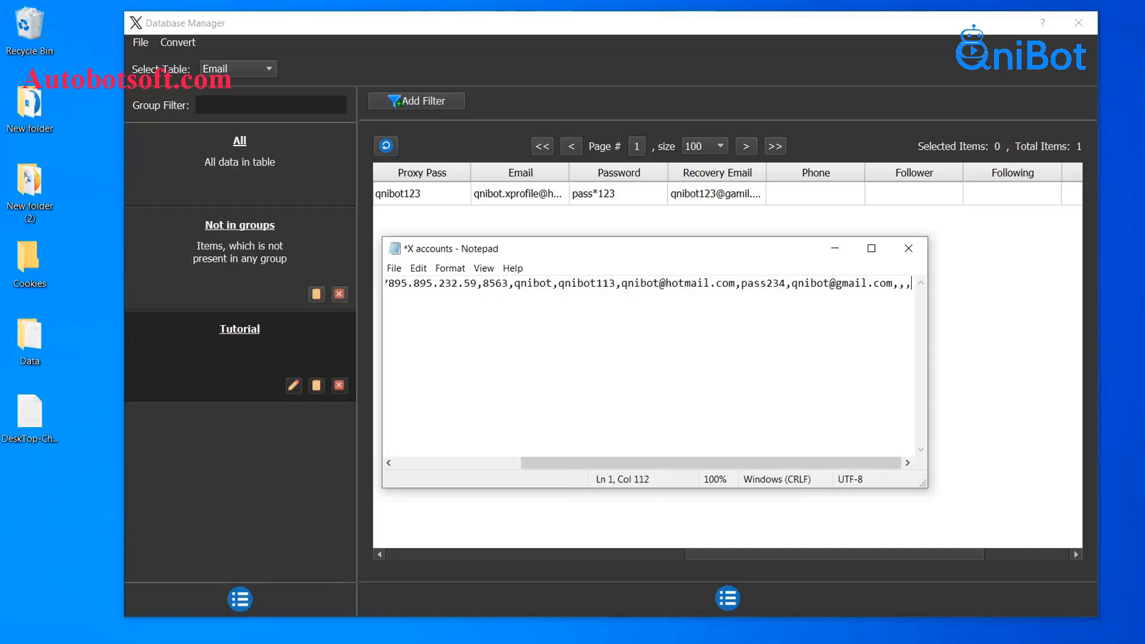
text(,)
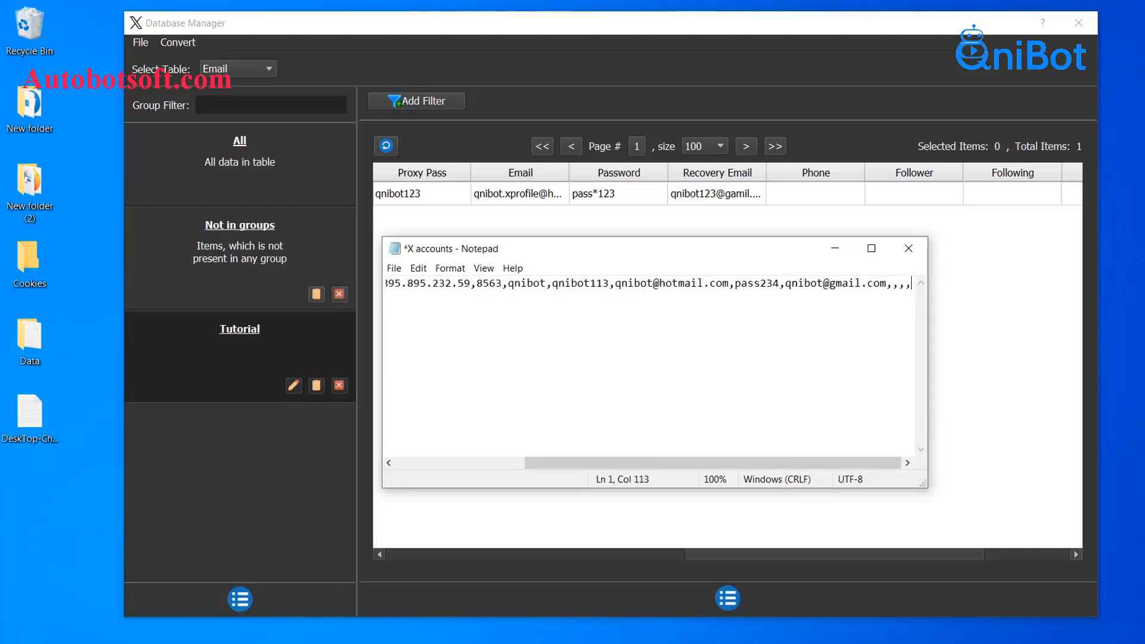
text(,)
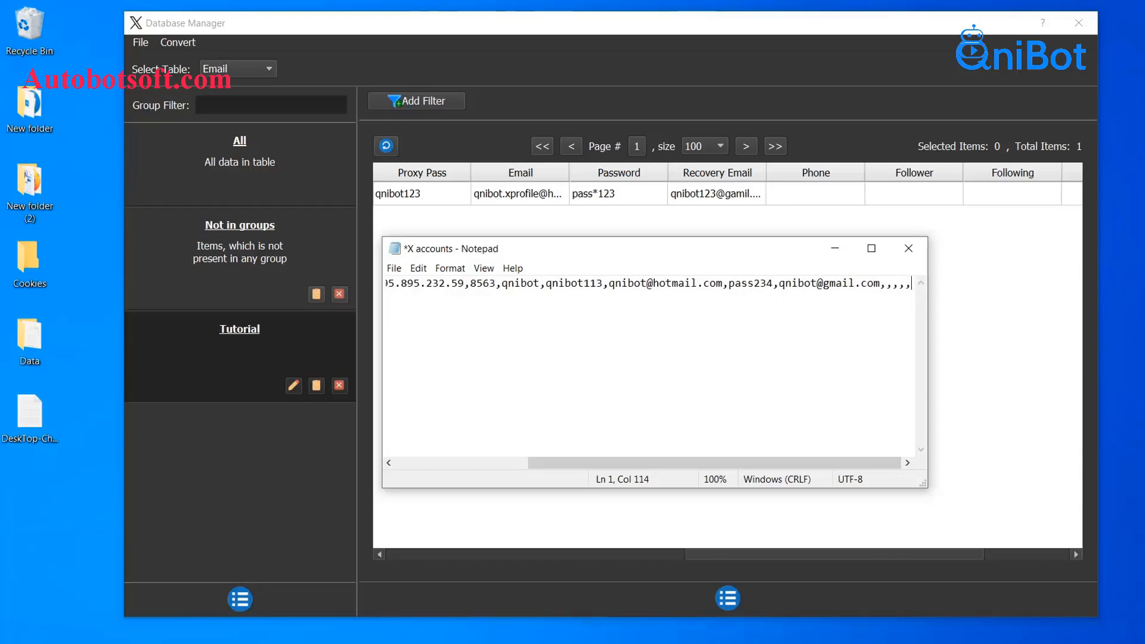
text(,)
key(Return)
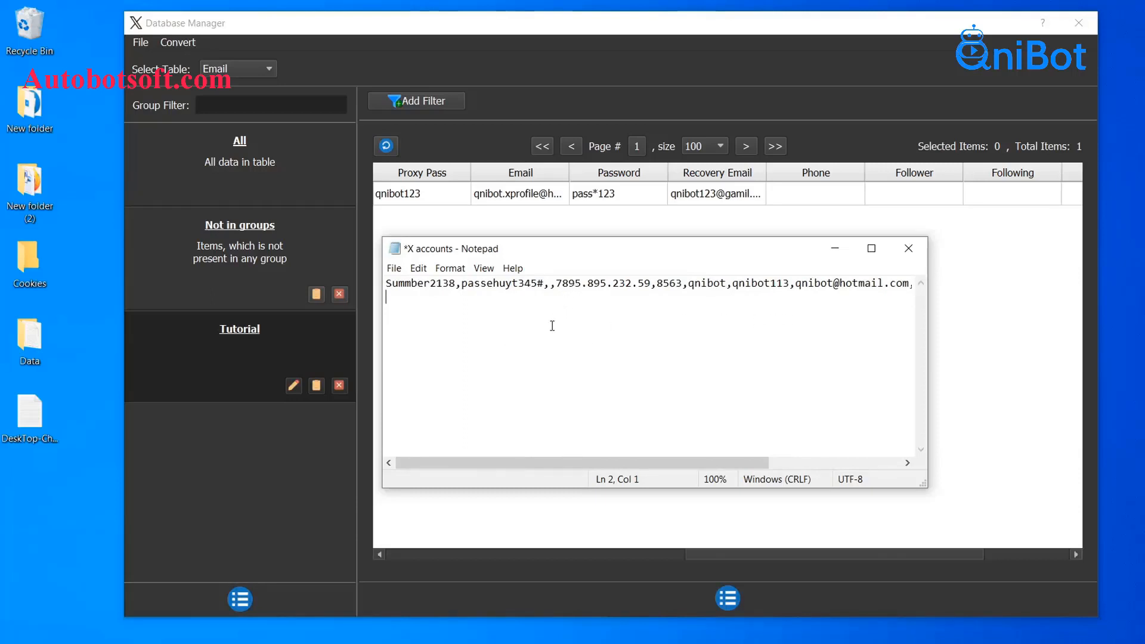
click(394, 268)
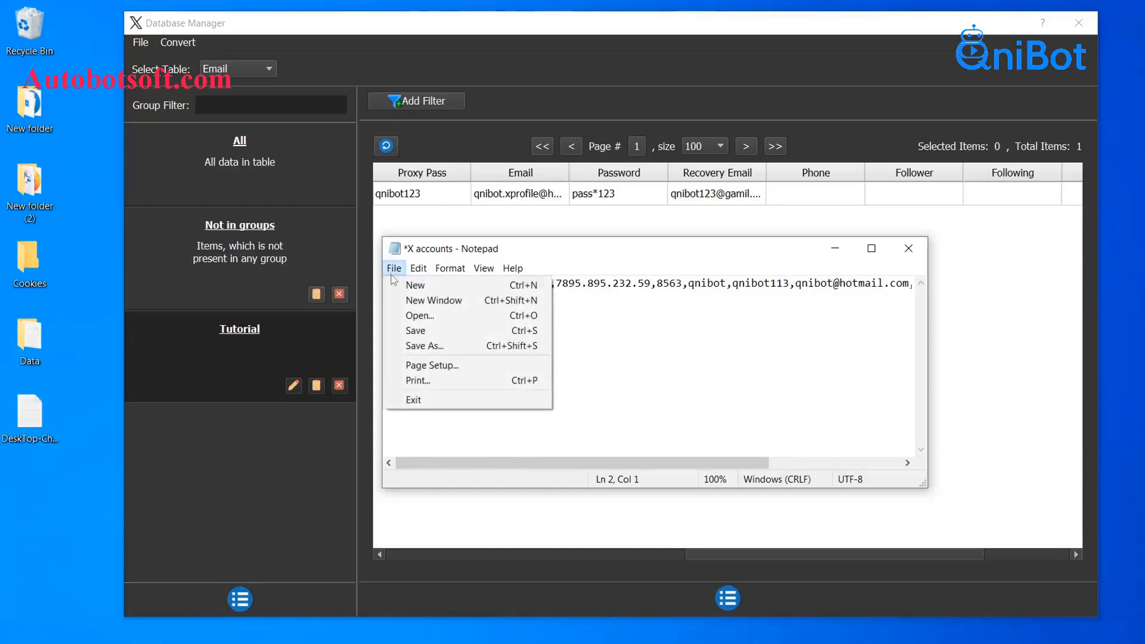
click(415, 331)
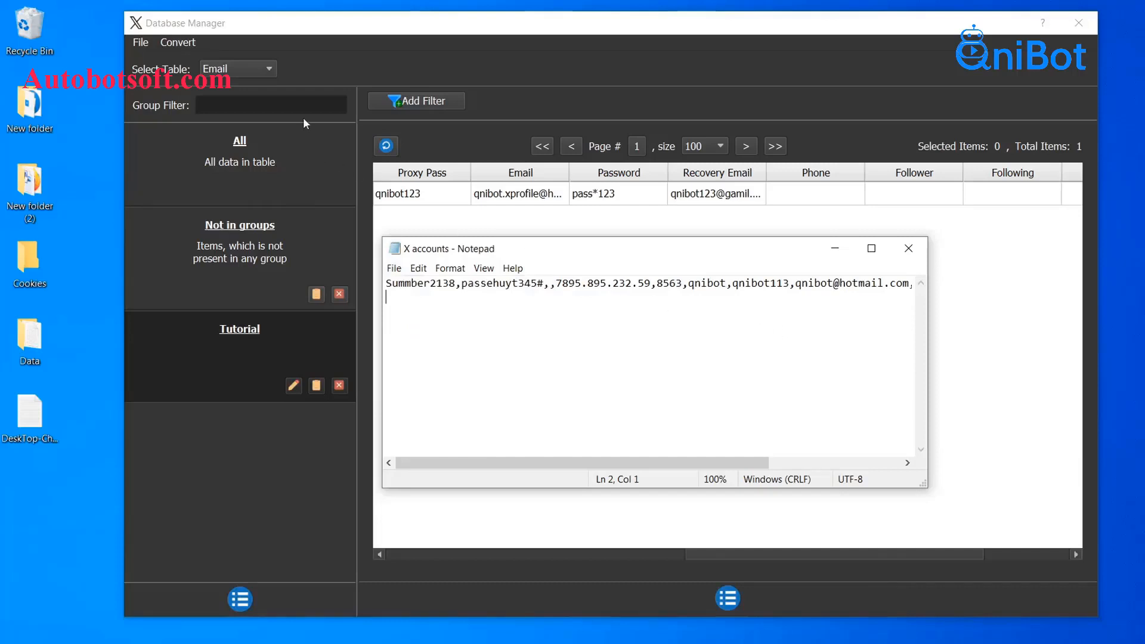
Import X accounts.txt from Desktop > Data via Convert > Import Csv
click(180, 45)
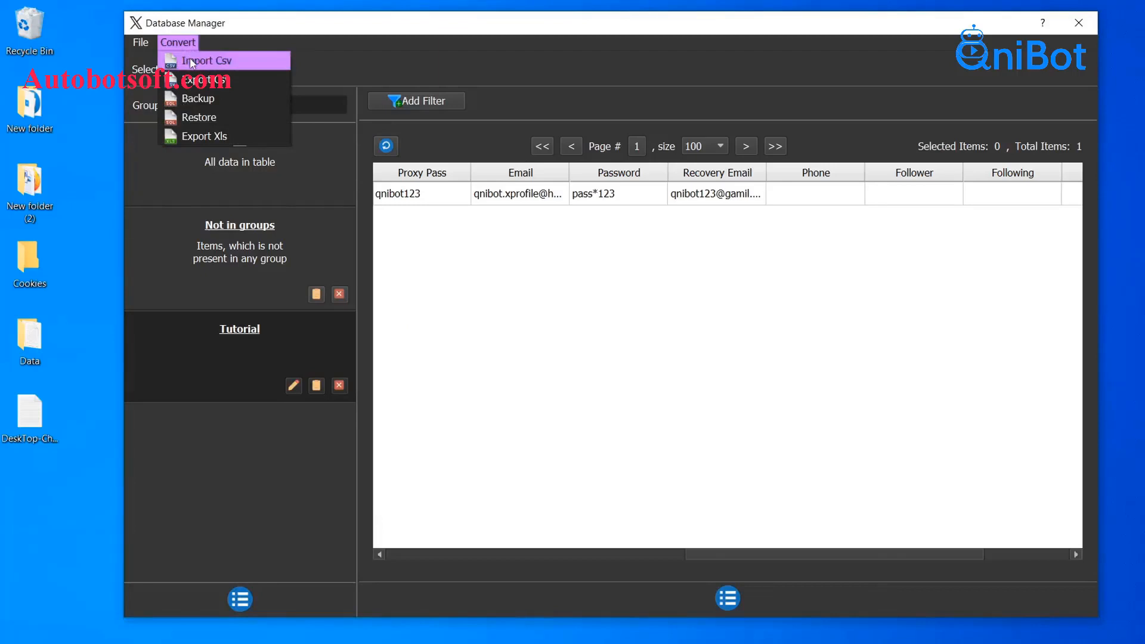
click(191, 62)
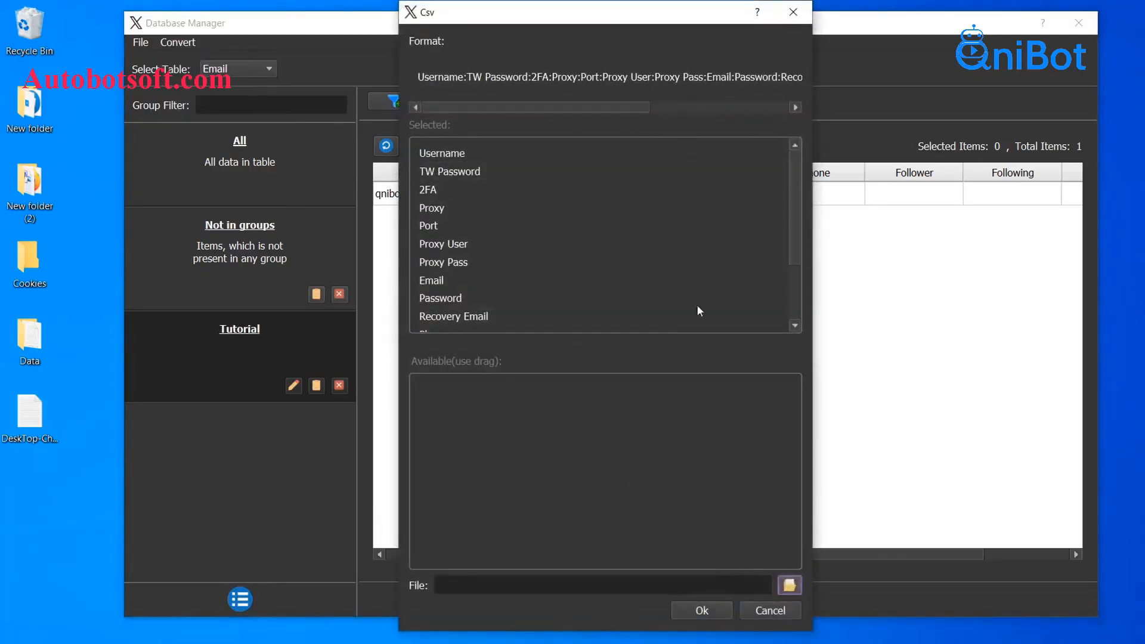
click(788, 584)
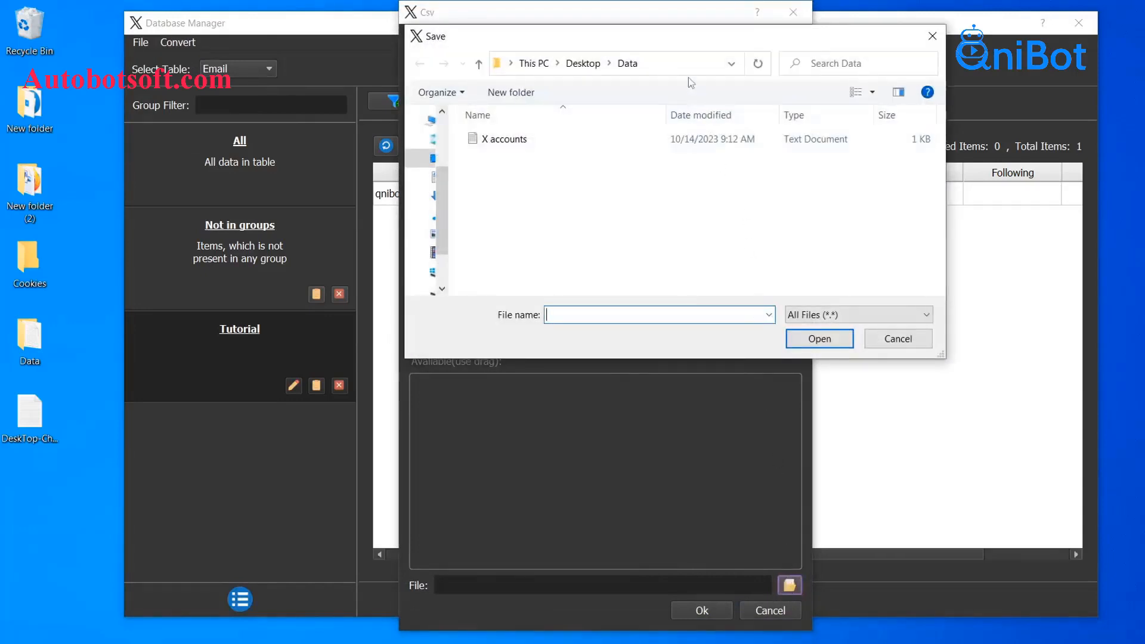
click(558, 143)
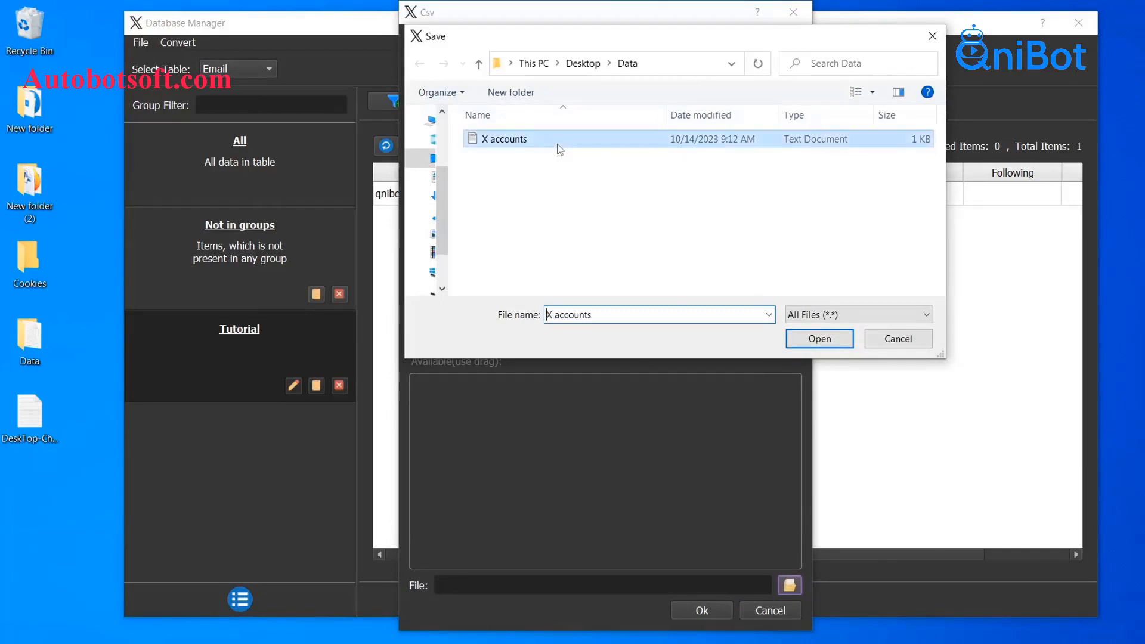
click(815, 337)
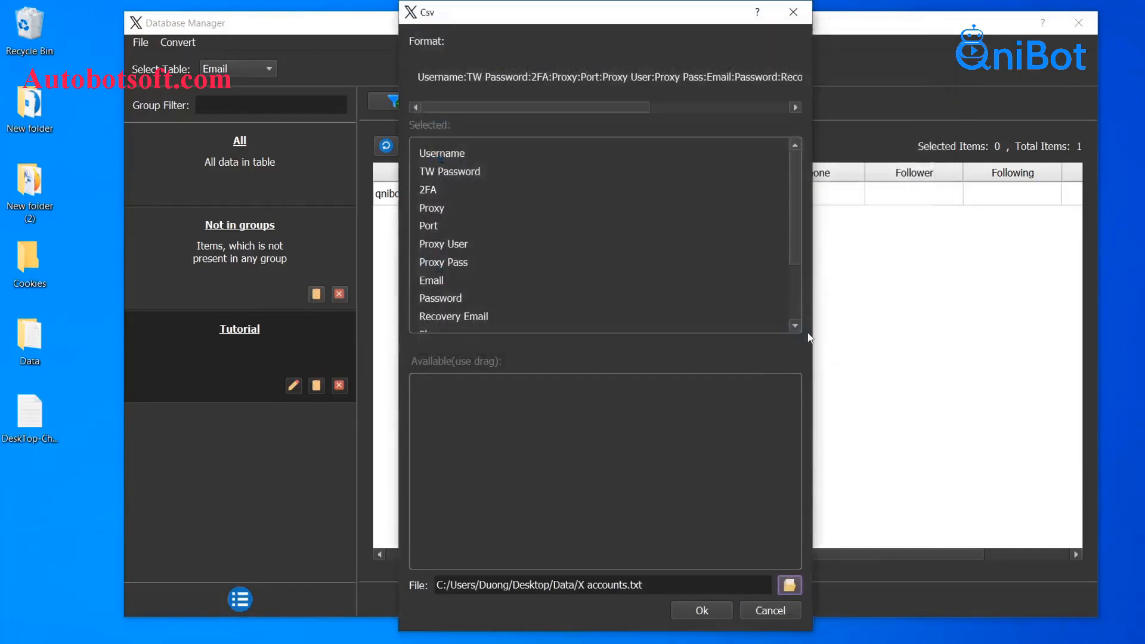
click(703, 609)
drag(686, 585, 336, 368)
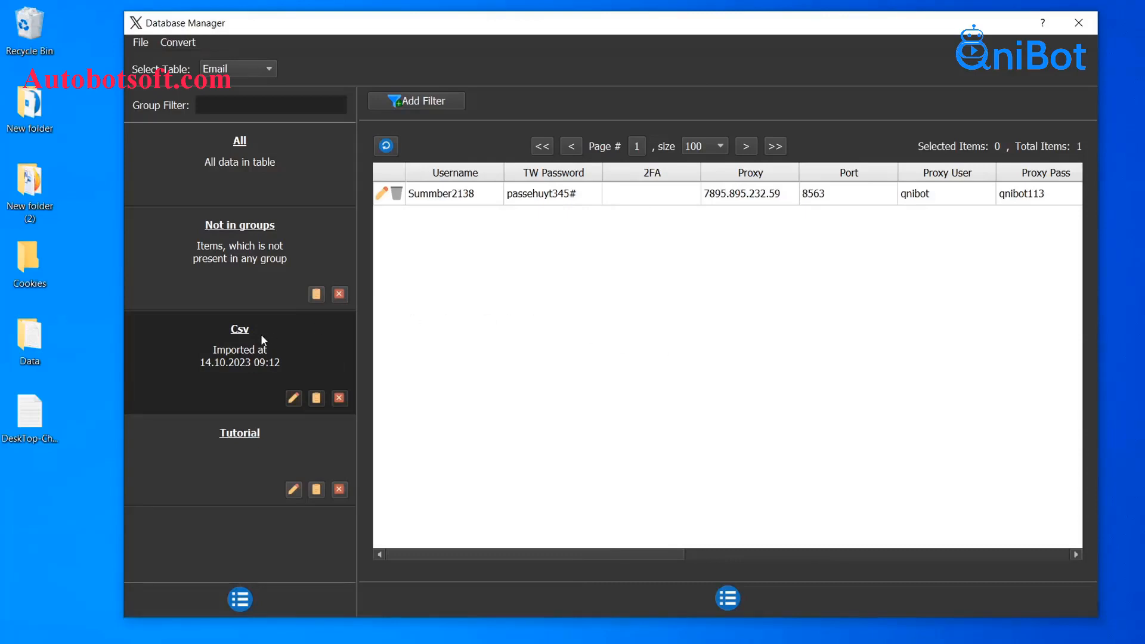
Open the Csv group's edit dialog and select its name 'Csv' for replacement
click(294, 398)
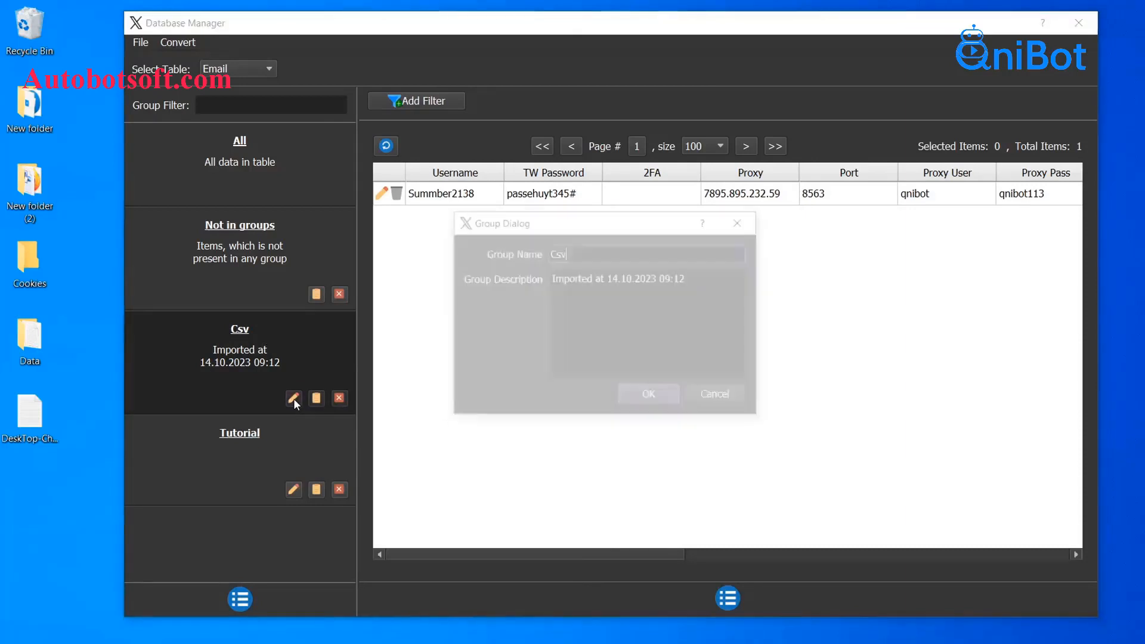
drag(603, 256, 535, 256)
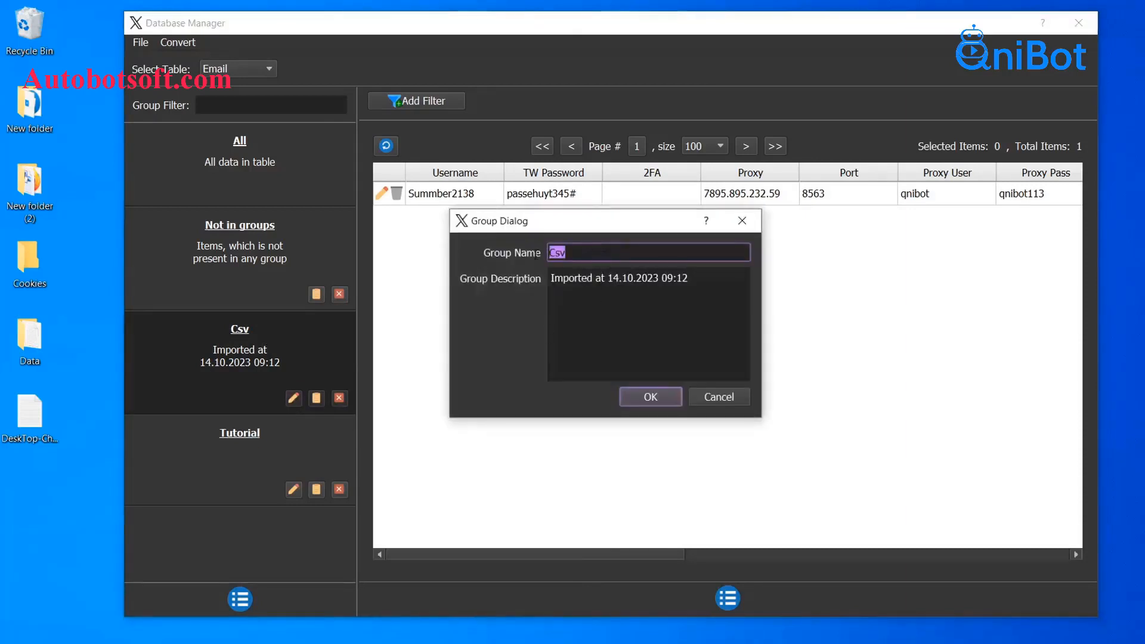